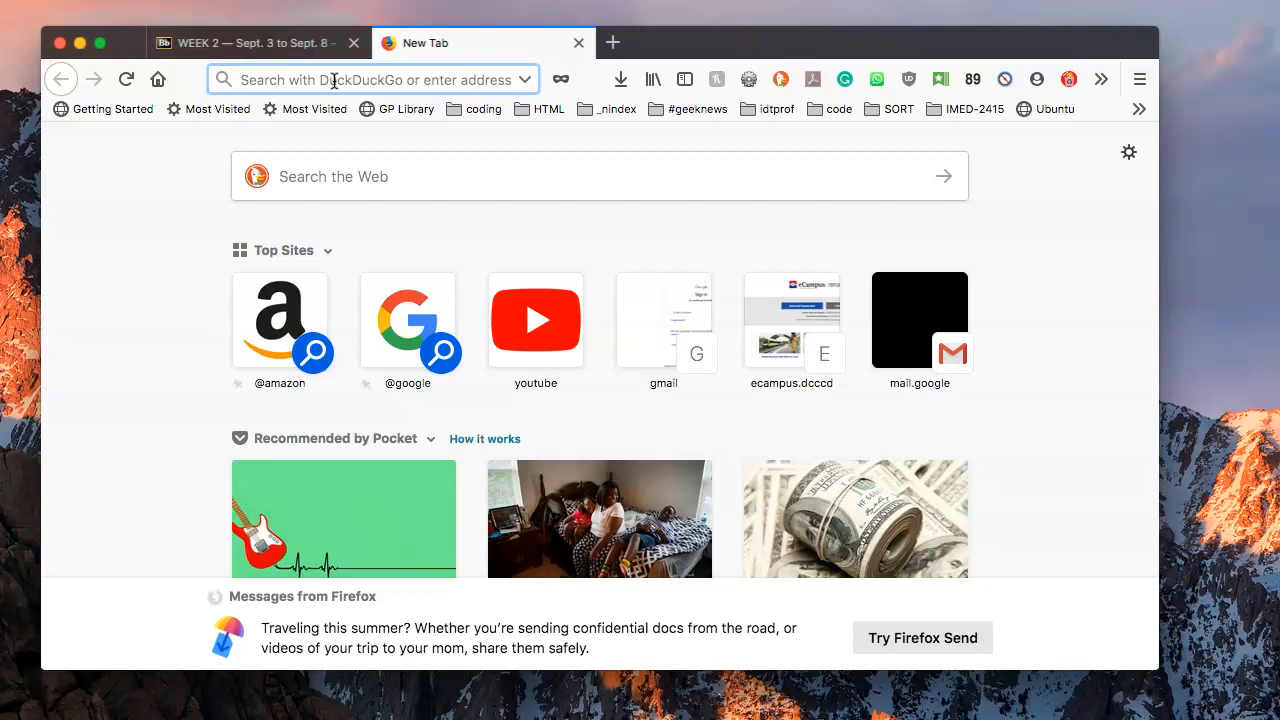
Load github.com from the Firefox address bar.
type("github.com/")
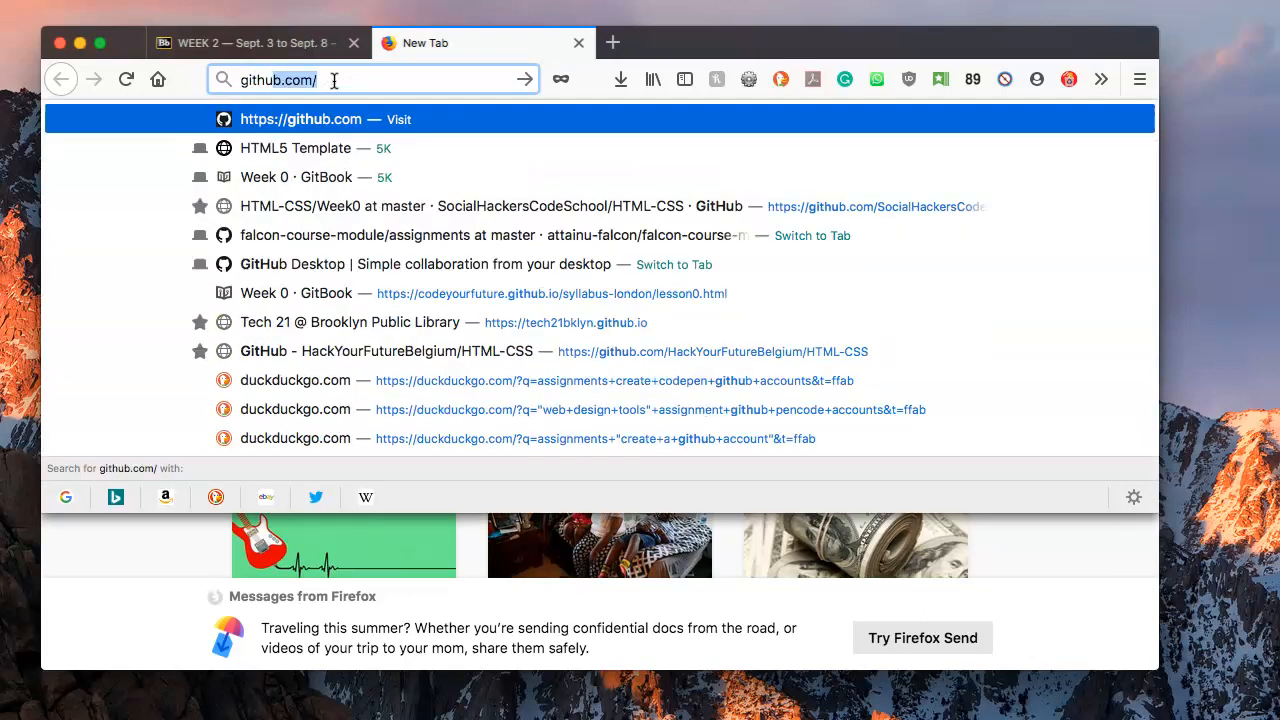
key("Return")
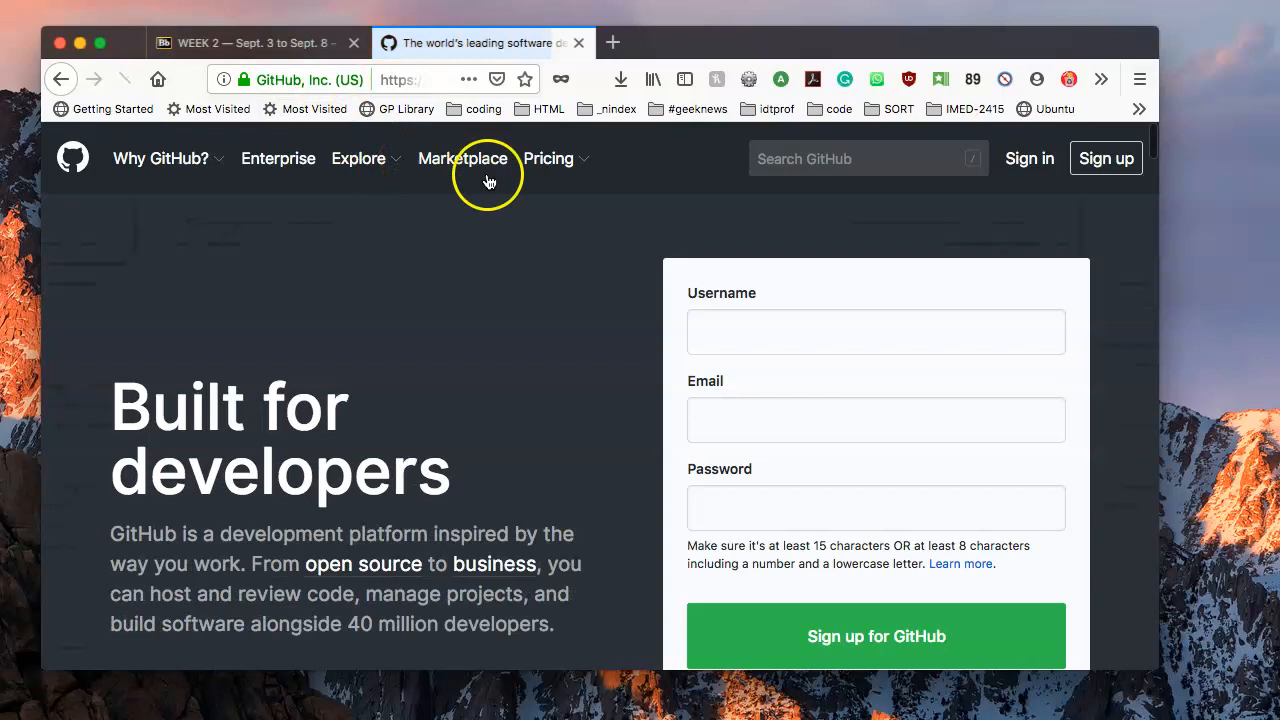
Start signing up and enter the chosen username, the account e-mail address and a password.
left_click(1115, 162)
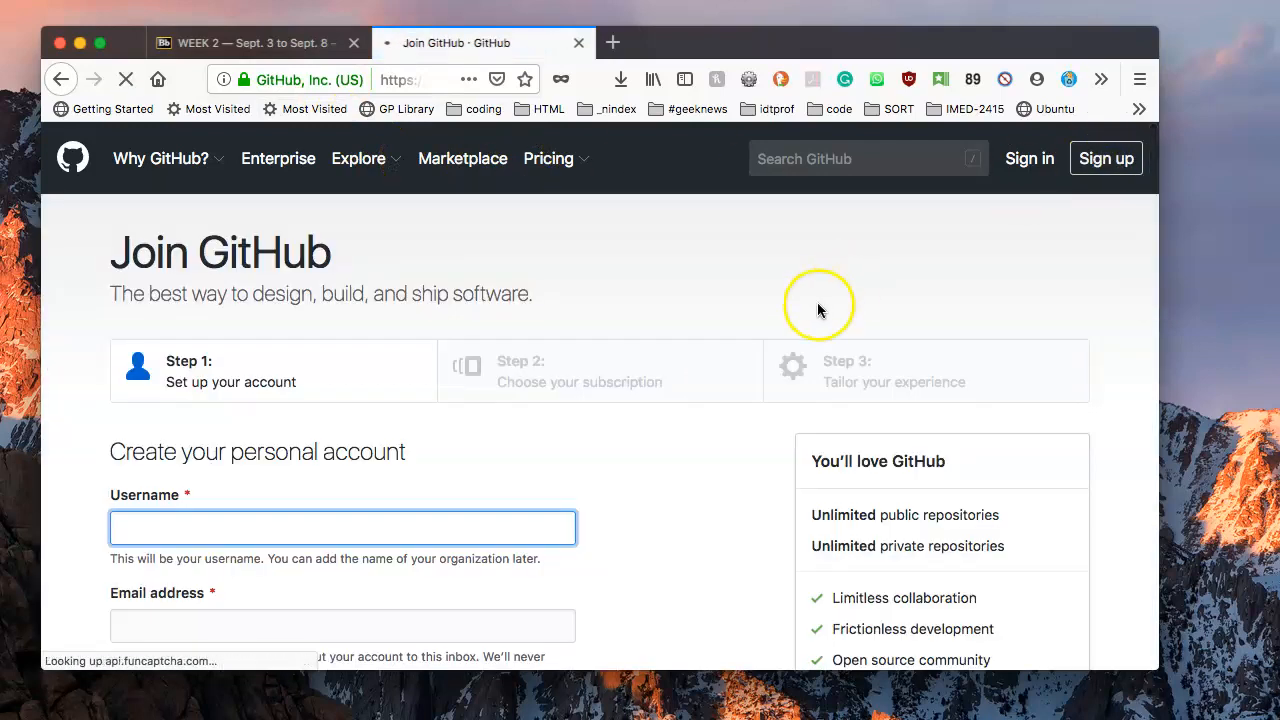
left_click(210, 533)
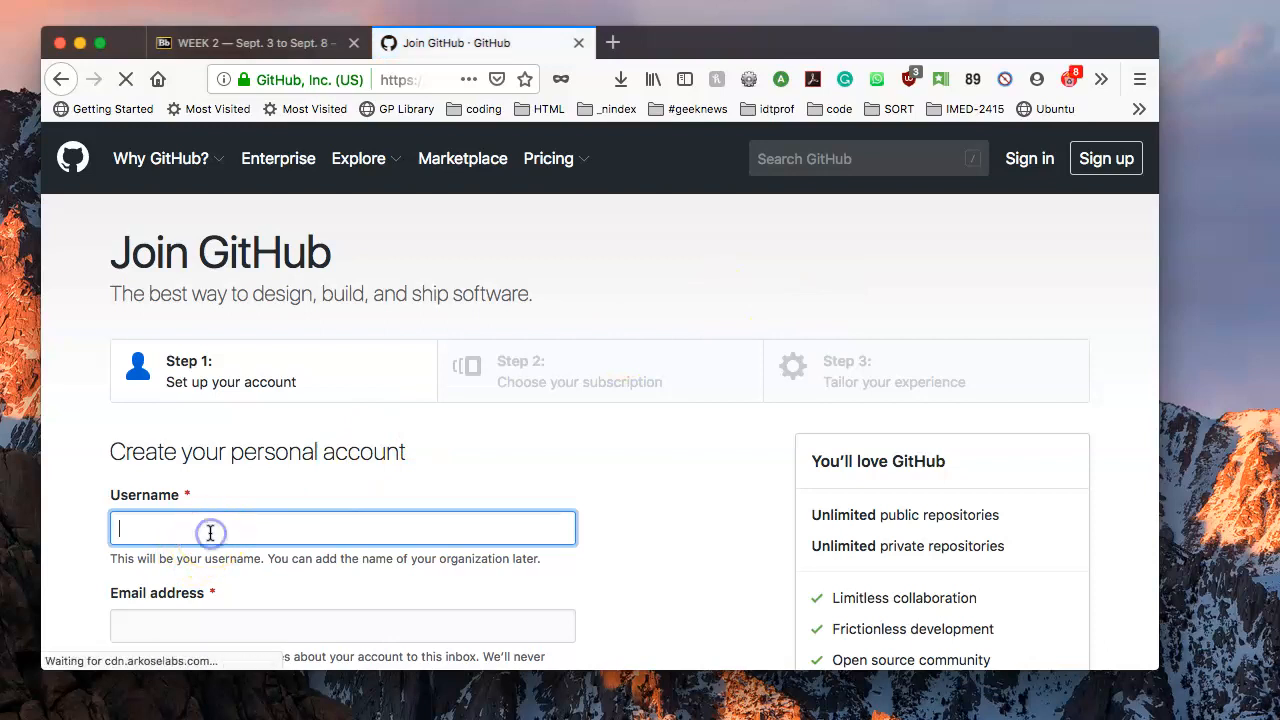
type("itse1401")
key("Tab")
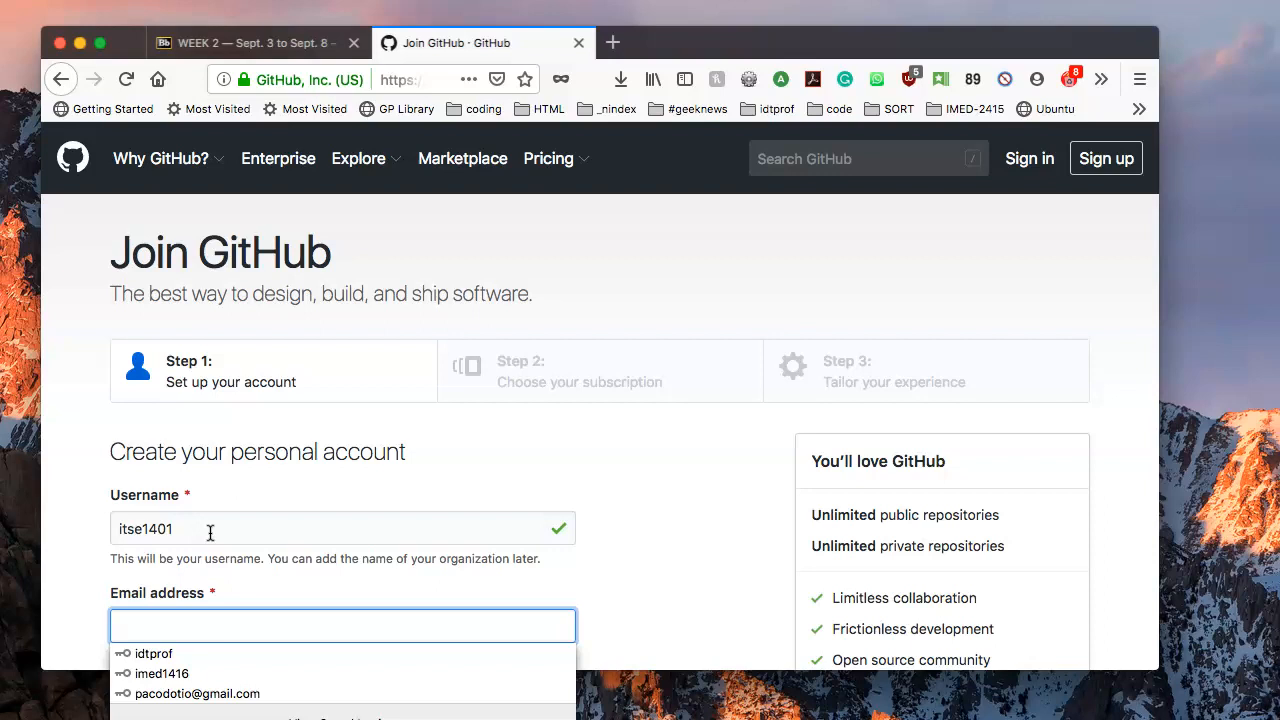
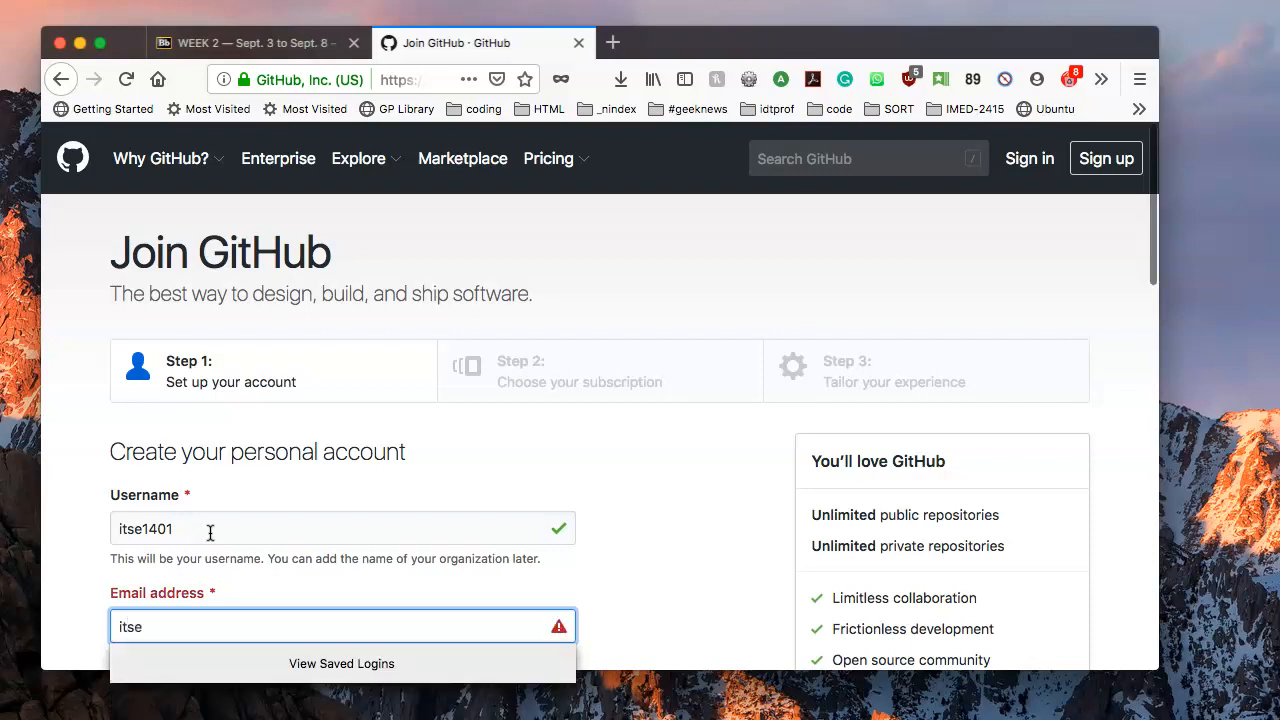
key("Tab")
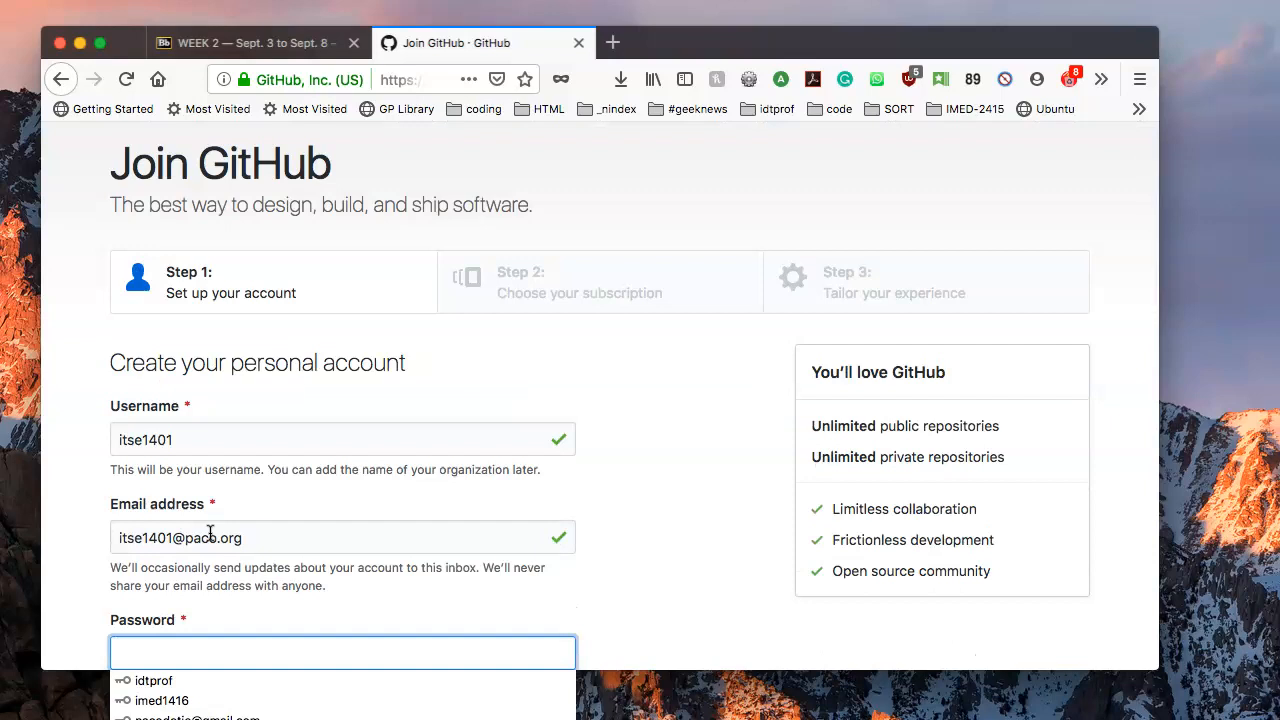
type("•••••••••")
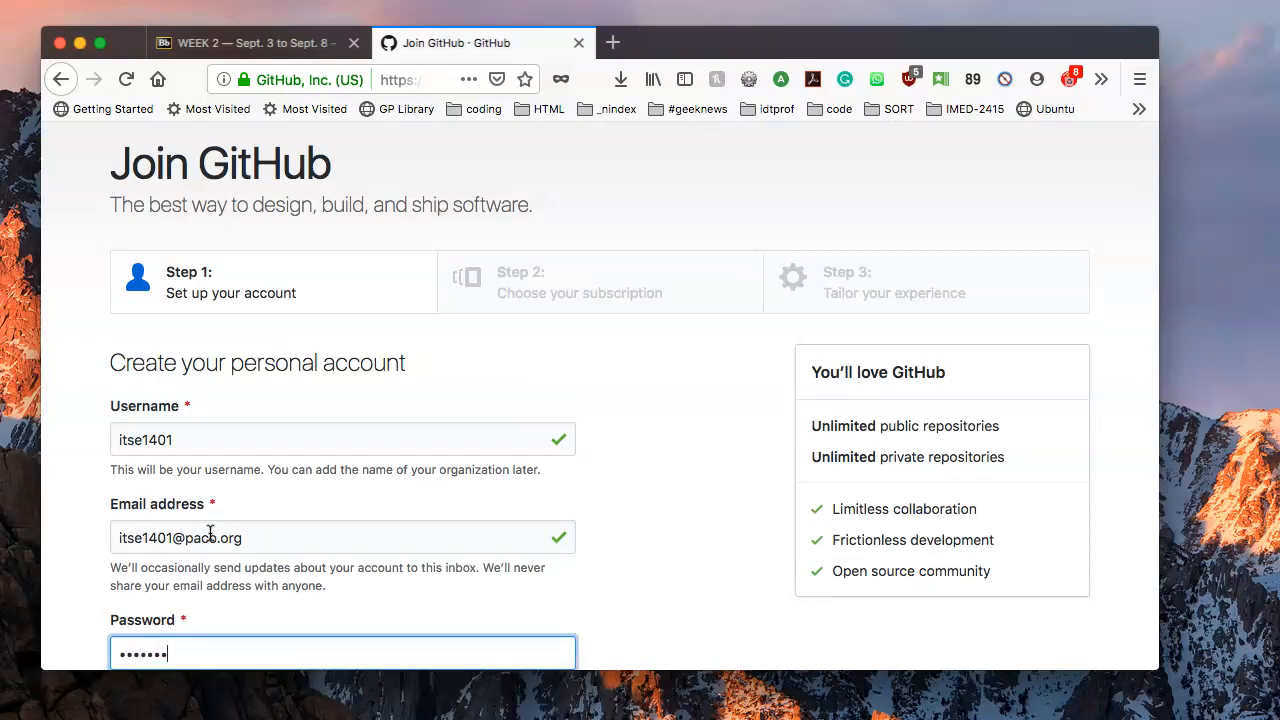
type("••")
Solve the verification puzzle by rotating the animal image upright.
scroll(326, 523, "down", 2)
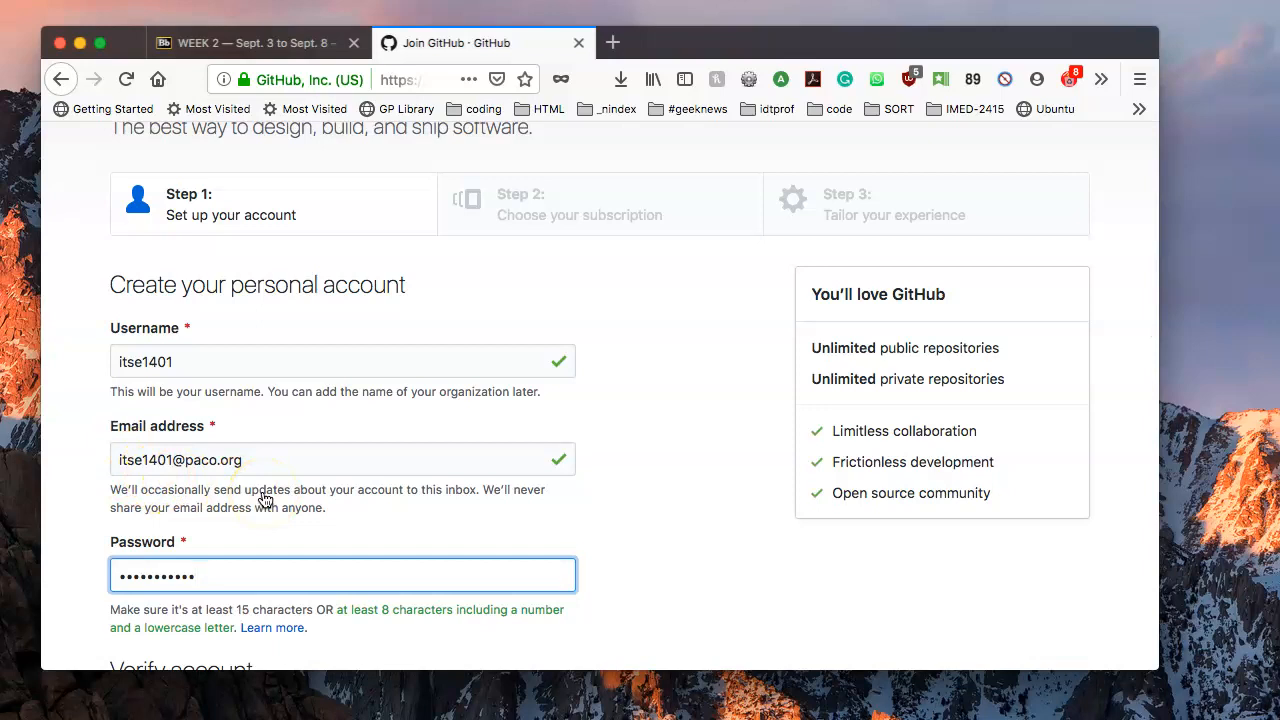
scroll(285, 573, "down", 1)
scroll(285, 573, "down", 5)
scroll(307, 567, "down", 3)
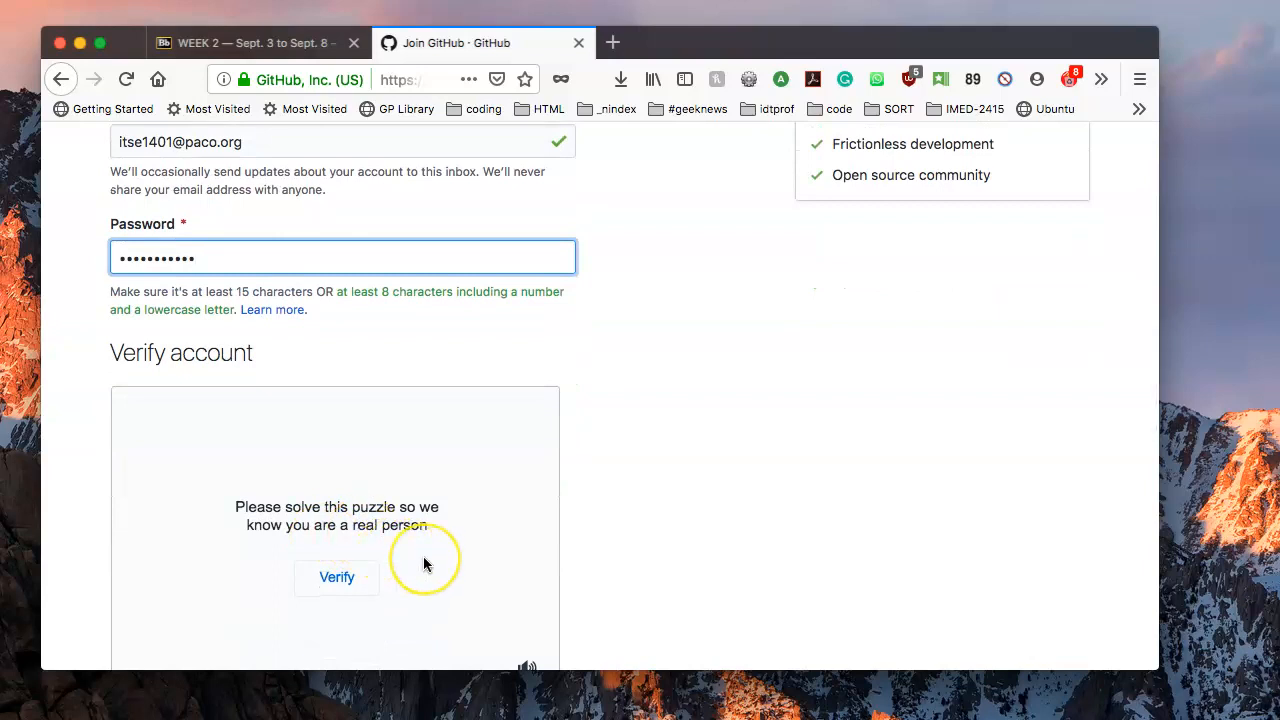
scroll(424, 565, "down", 2)
left_click(344, 526)
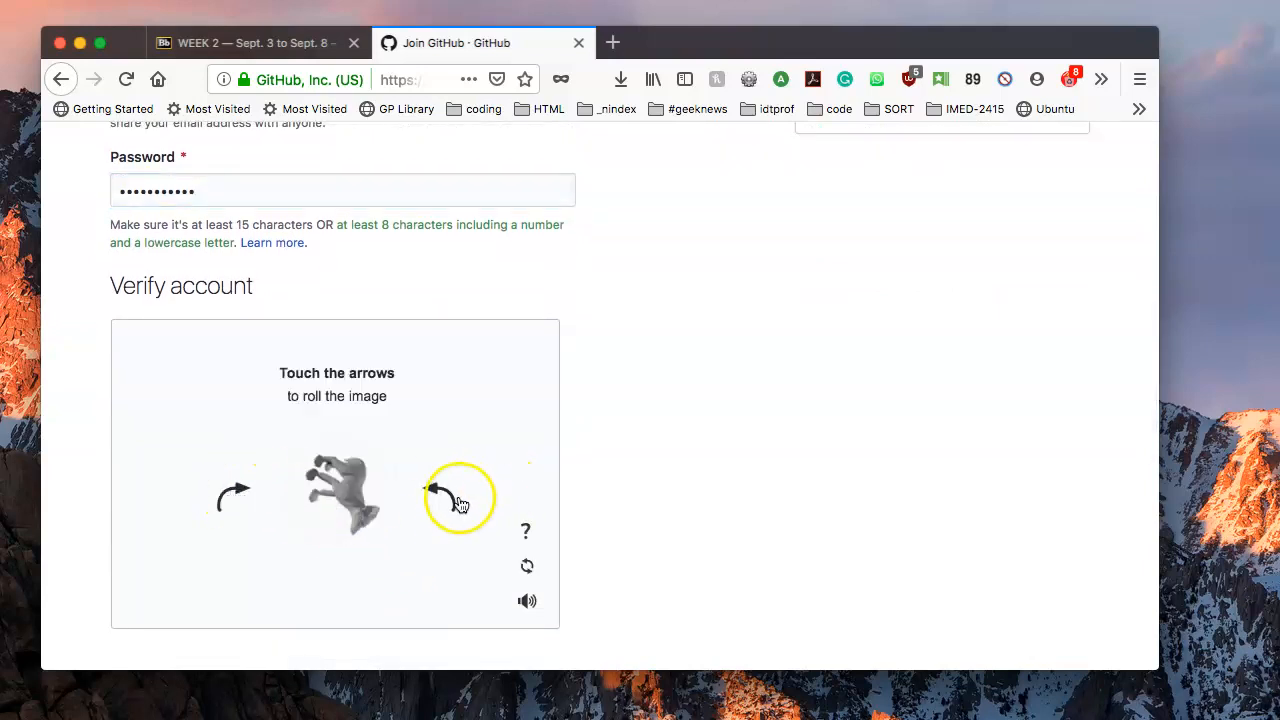
left_click(460, 503)
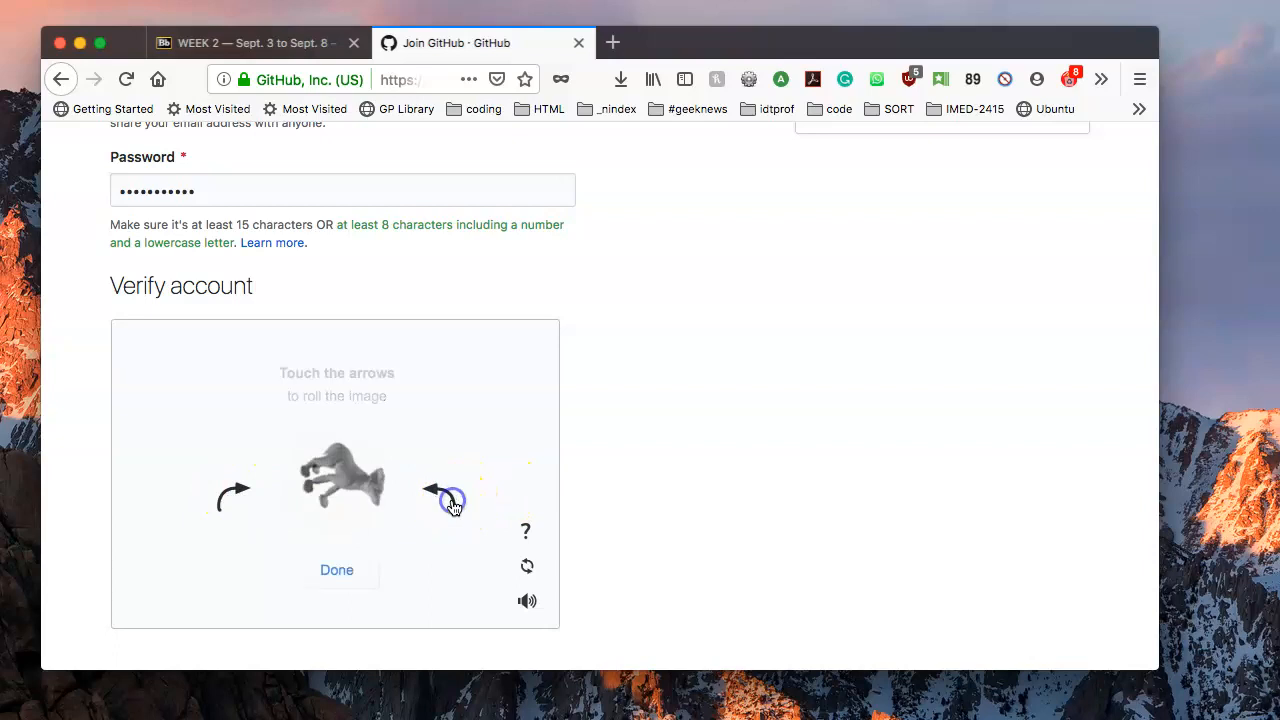
left_click(352, 570)
left_click(363, 543)
Create the new GitHub account.
scroll(364, 536, "down", 5)
scroll(364, 543, "down", 4)
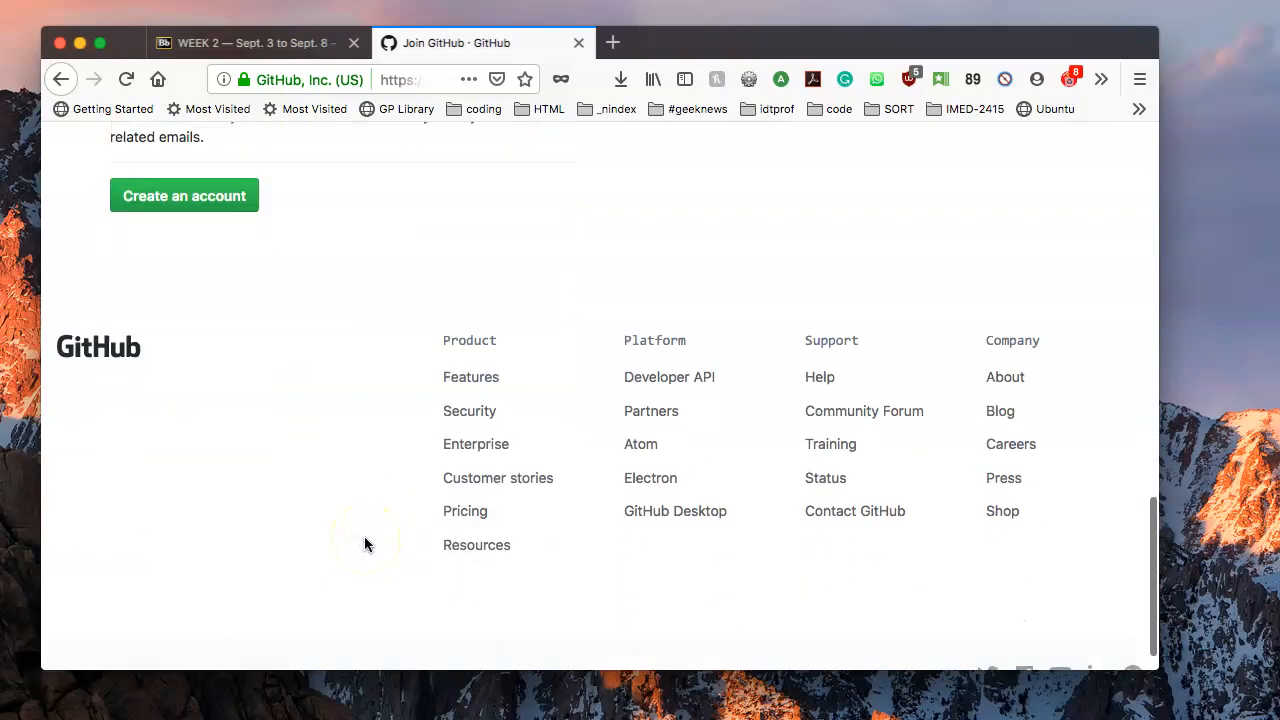
scroll(364, 540, "up", 5)
left_click(223, 440)
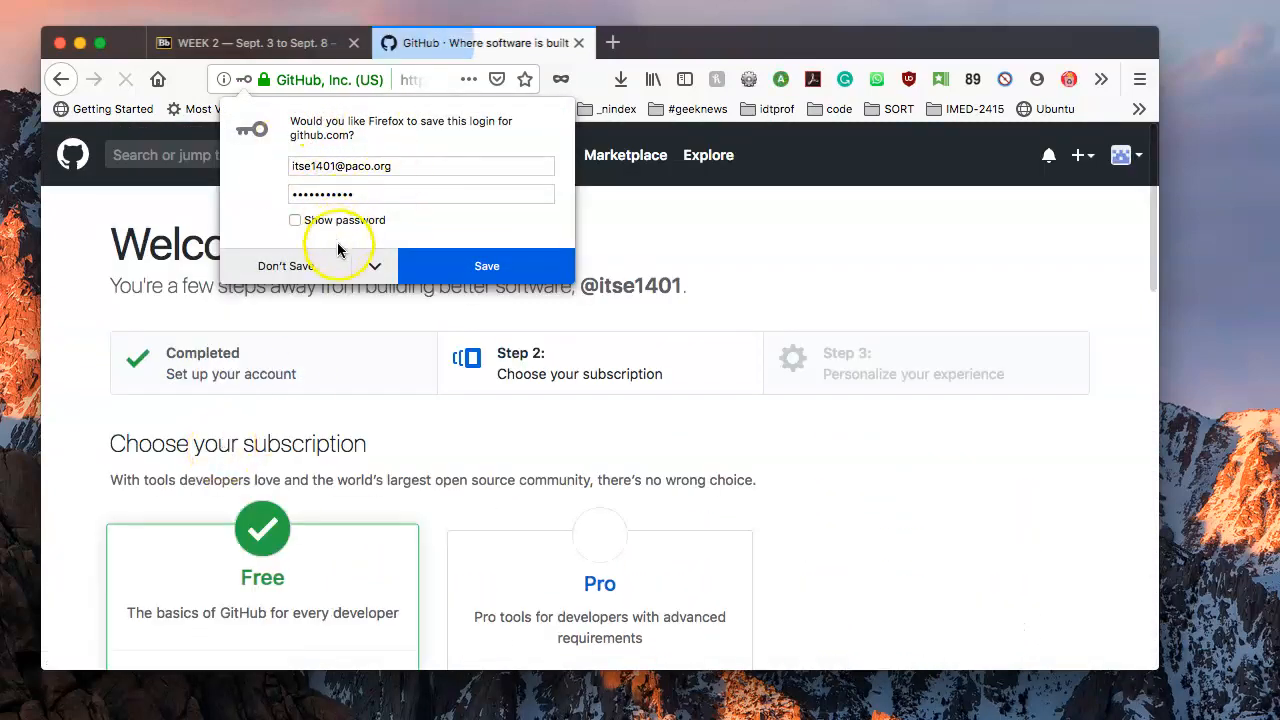
Dismiss the save-login offer, keep the Free plan, untick GitHub news e-mails and continue.
left_click(466, 266)
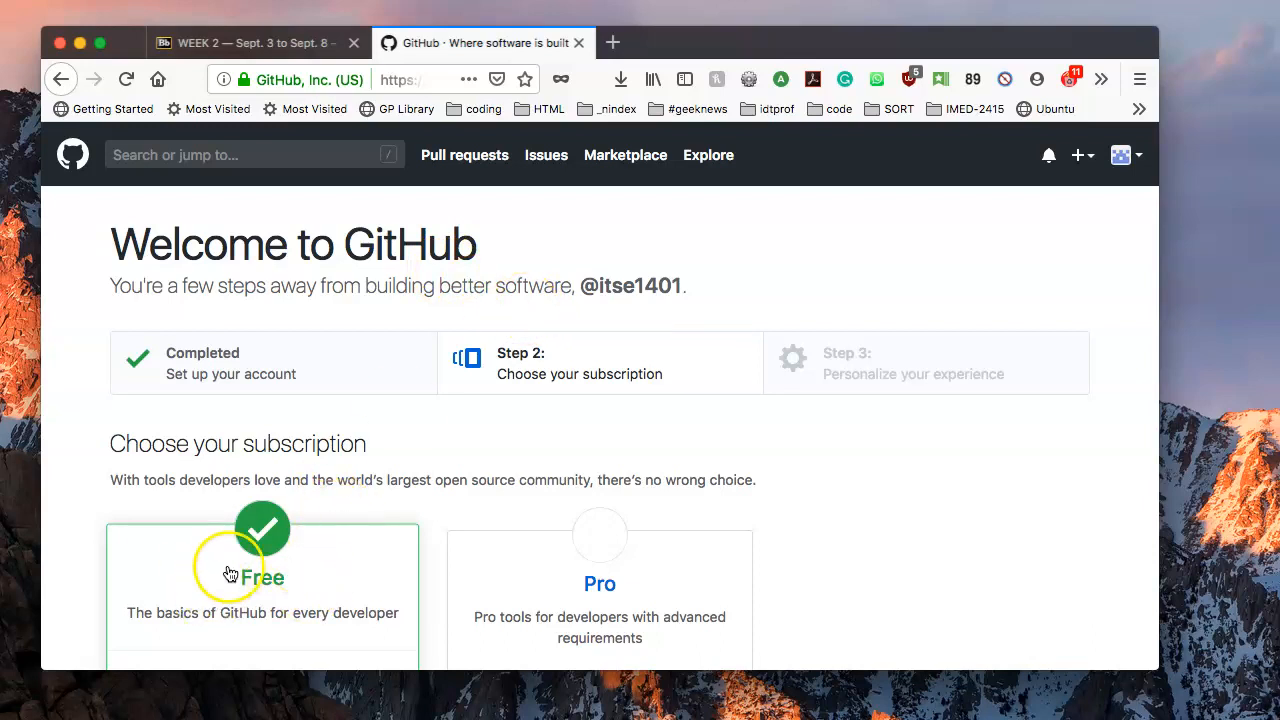
scroll(247, 557, "down", 5)
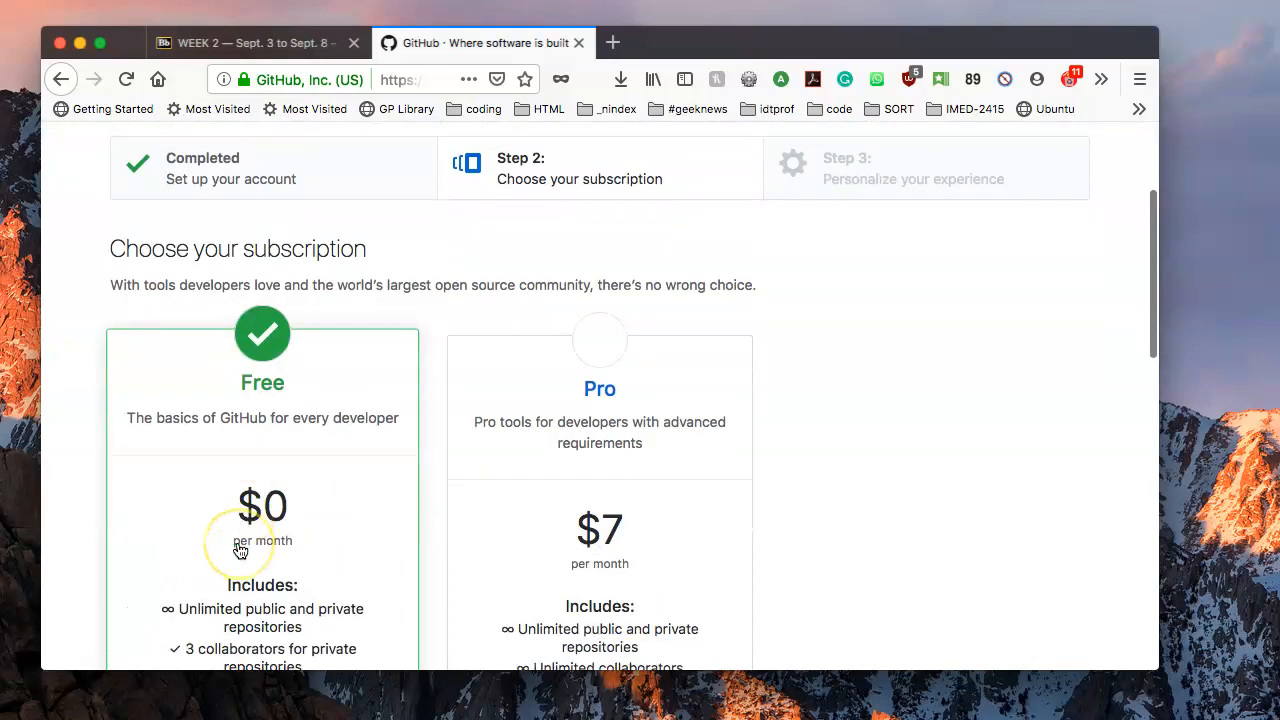
scroll(220, 451, "down", 9)
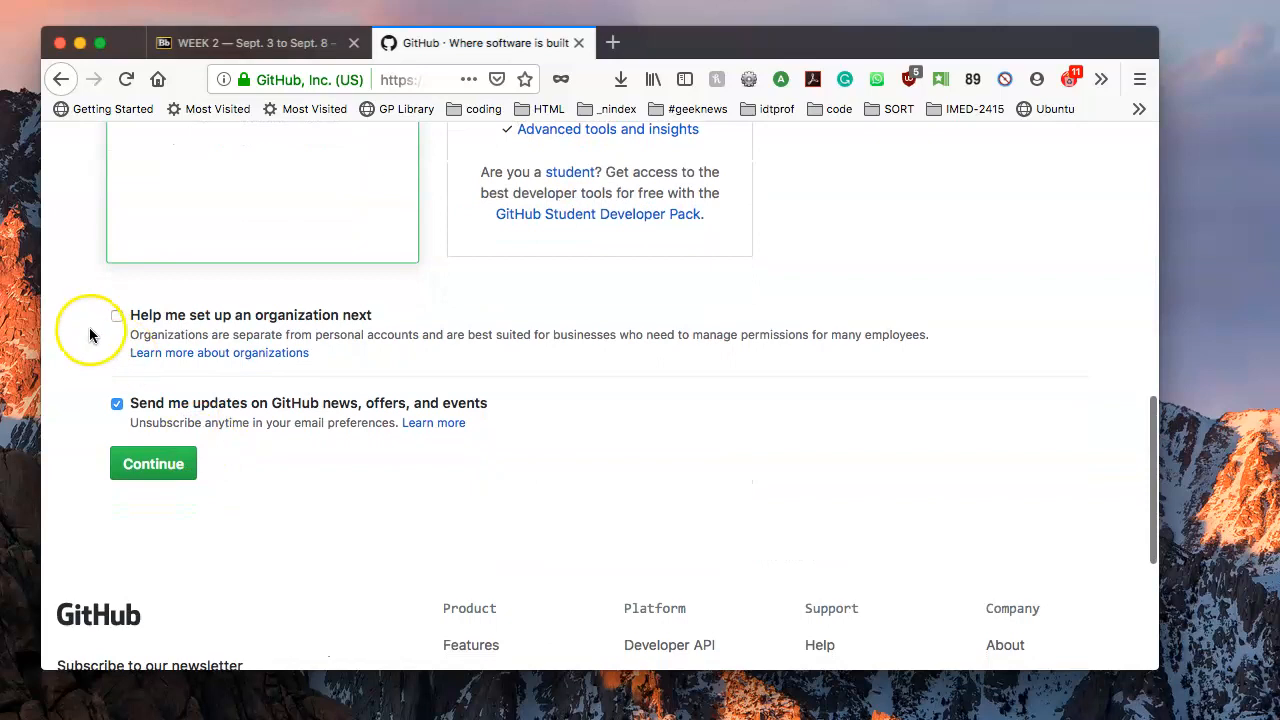
left_click(116, 404)
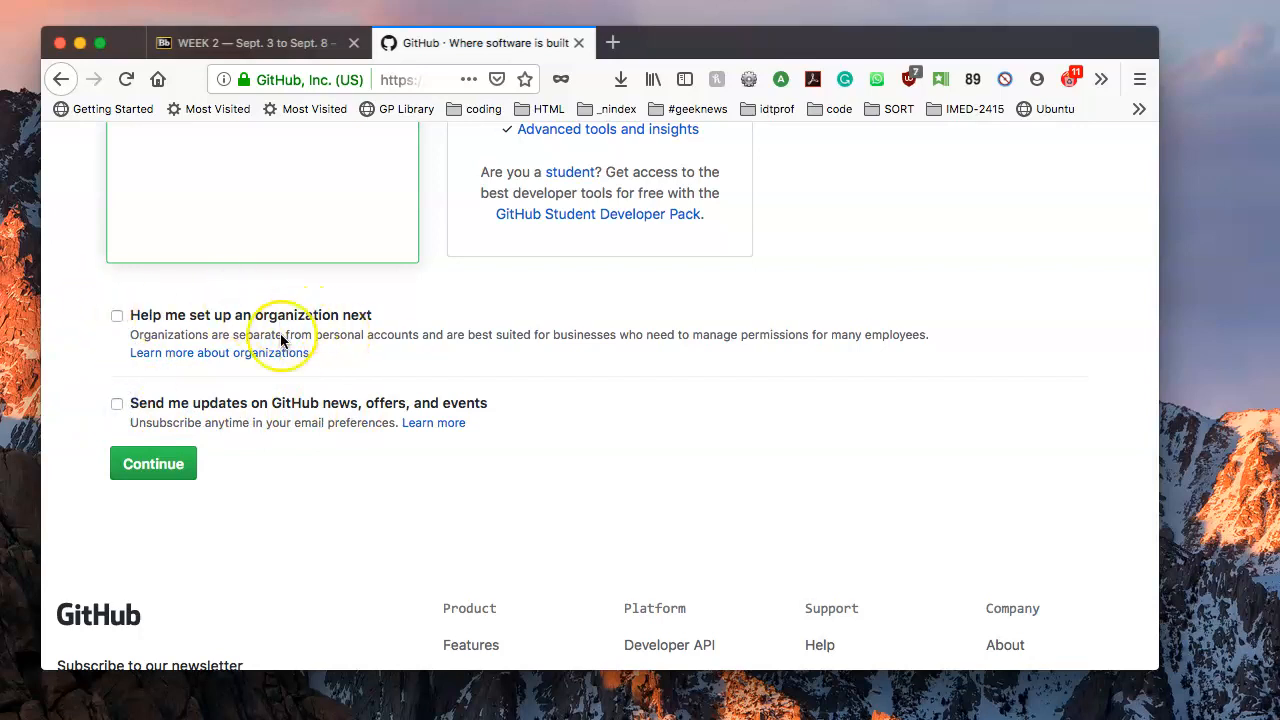
left_click(155, 464)
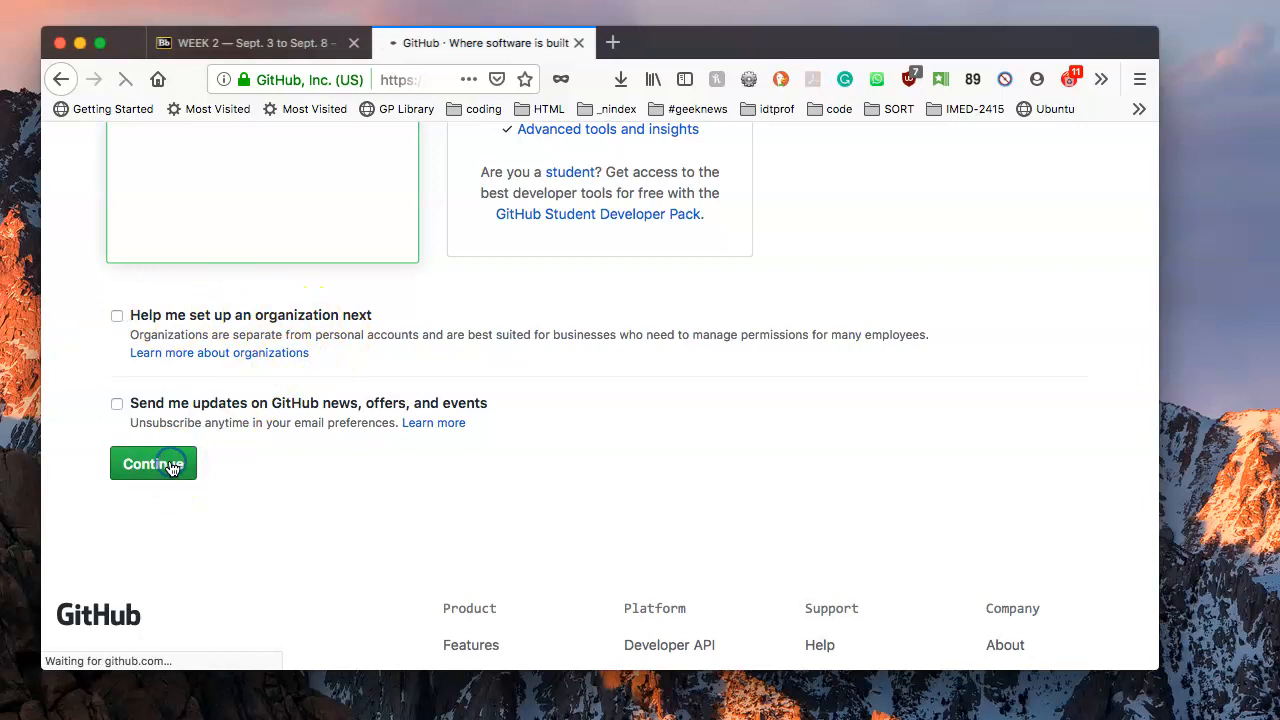
Answer Somewhat experienced, and pick Learning to code, Host a project and School work as uses.
scroll(165, 463, "up", 4)
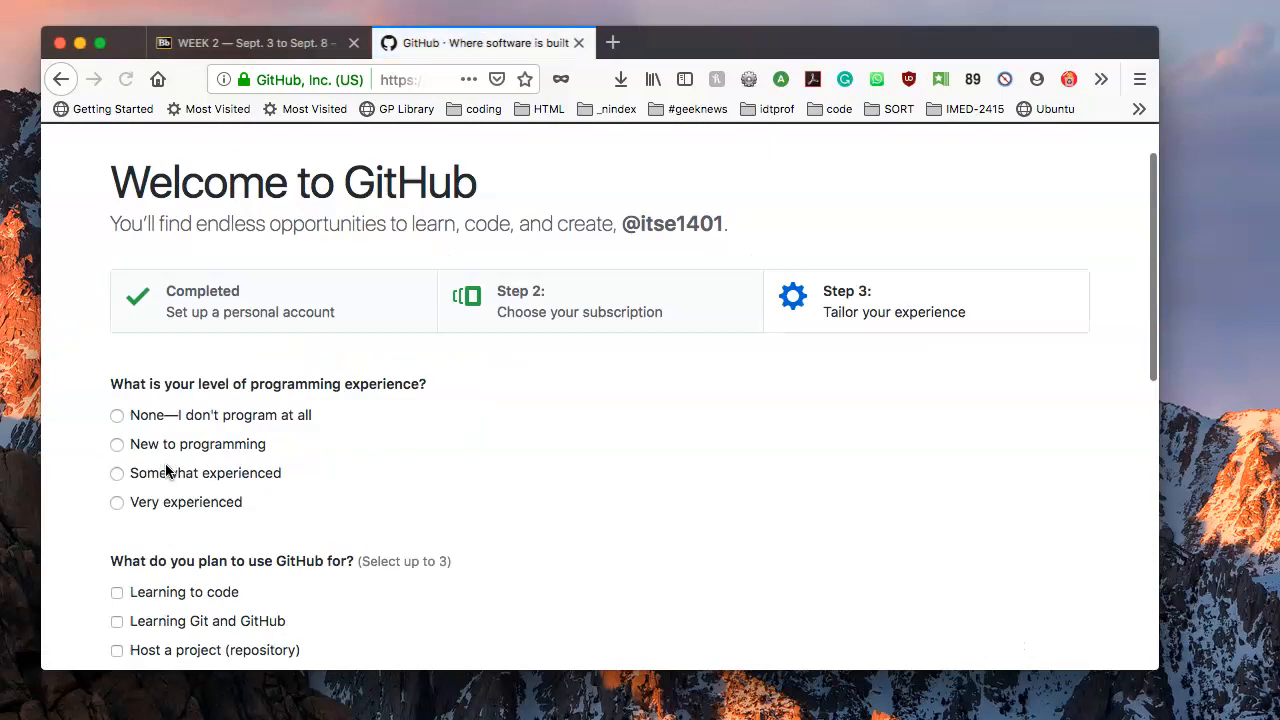
scroll(165, 463, "down", 2)
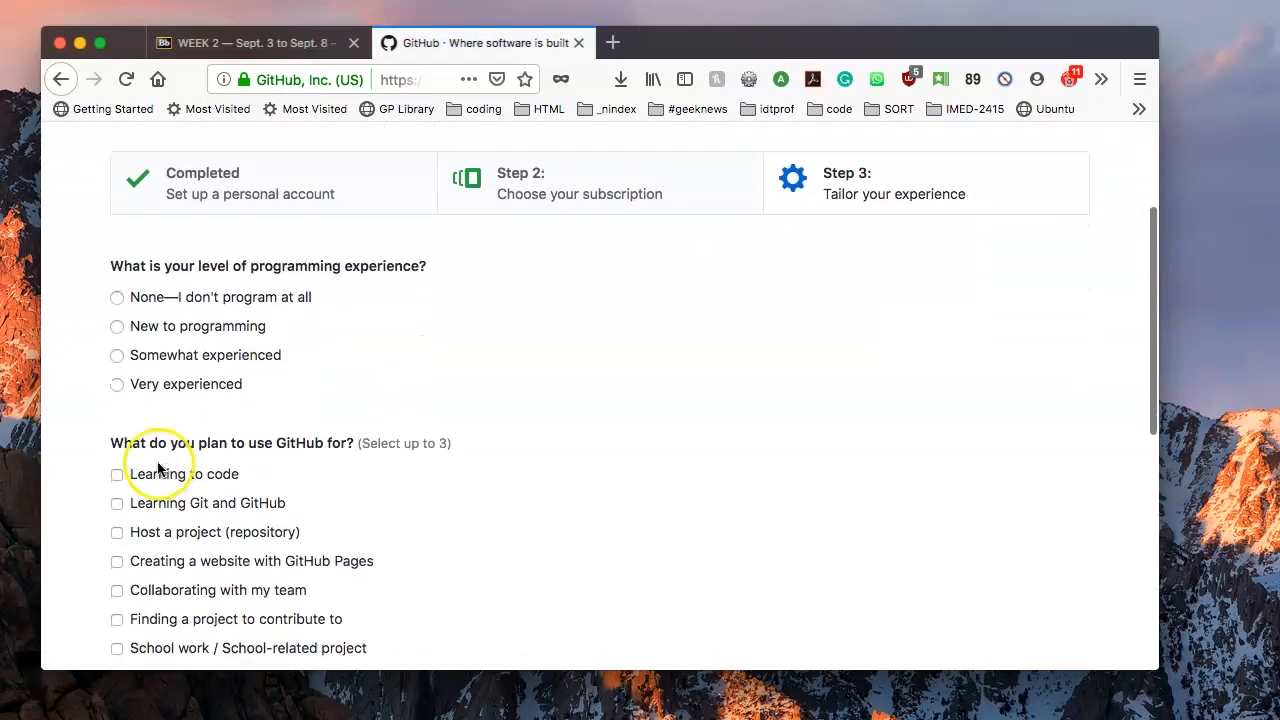
left_click(210, 356)
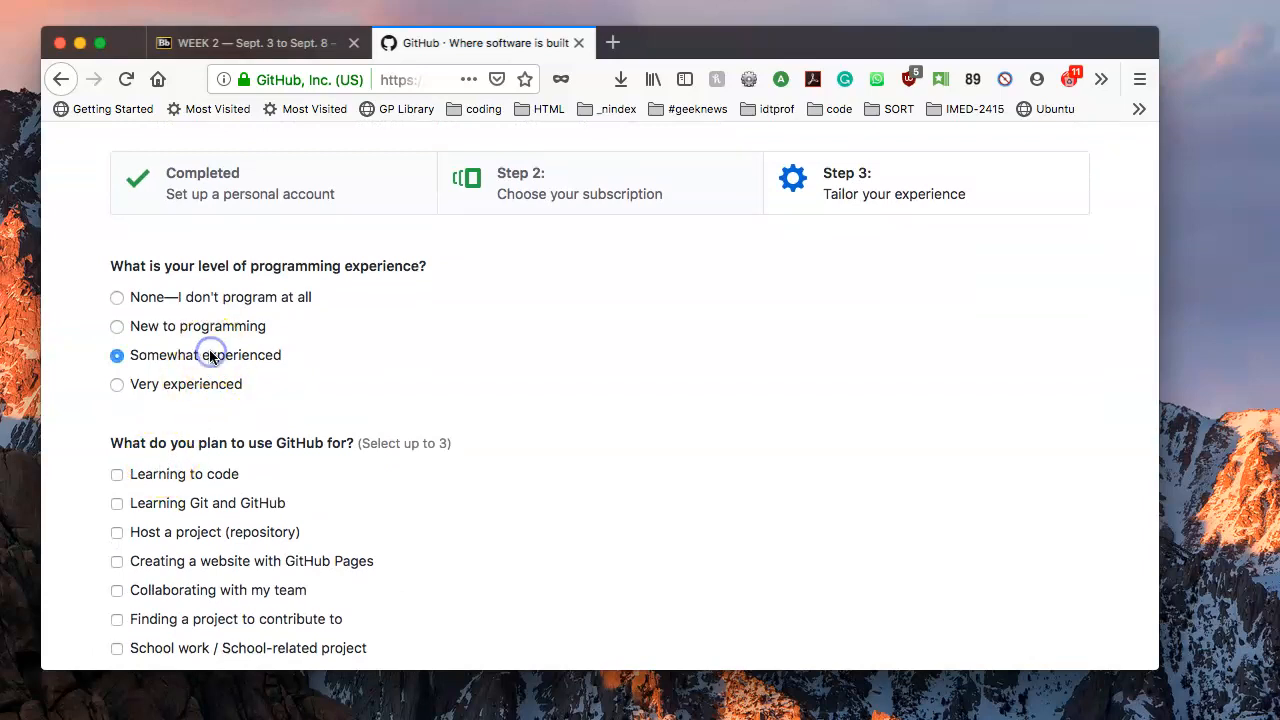
scroll(209, 375, "down", 3)
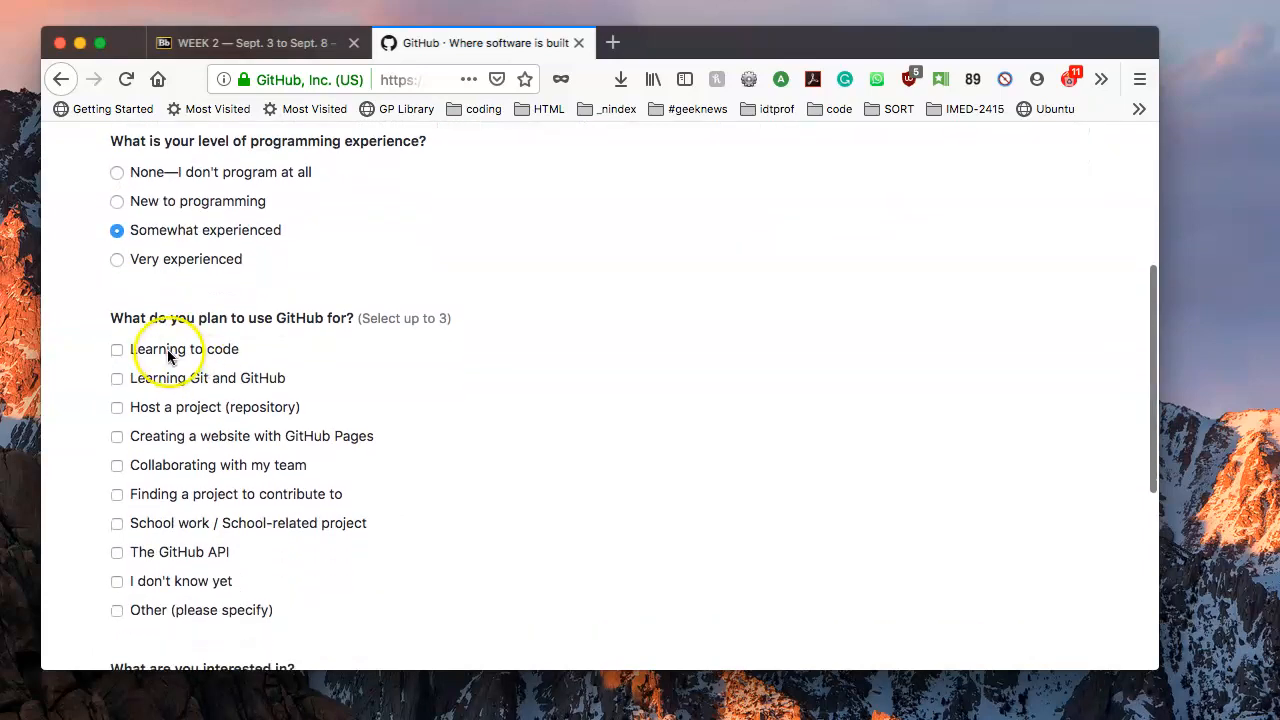
left_click(163, 349)
left_click(205, 409)
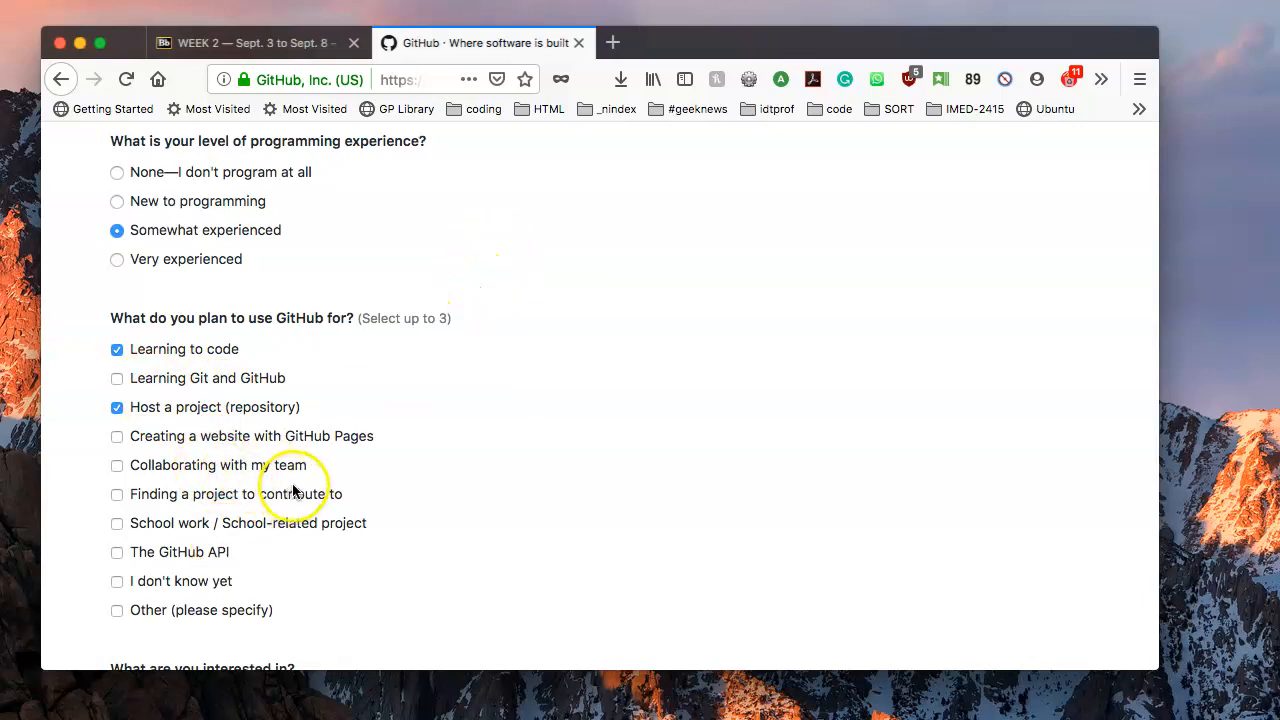
left_click(251, 521)
Add 'web' and 'design' as interest tags and submit the survey.
scroll(251, 519, "down", 5)
left_click(224, 483)
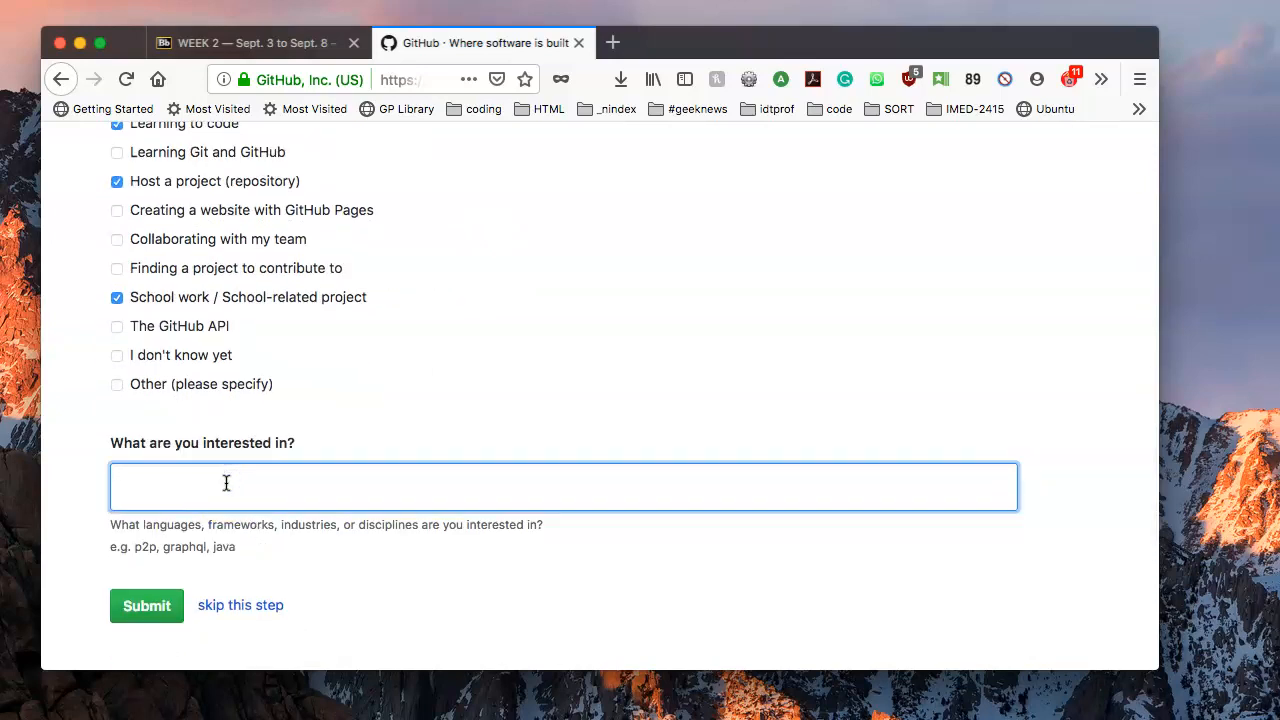
type("web design")
key("BackSpace")
key("BackSpace")
key("BackSpace")
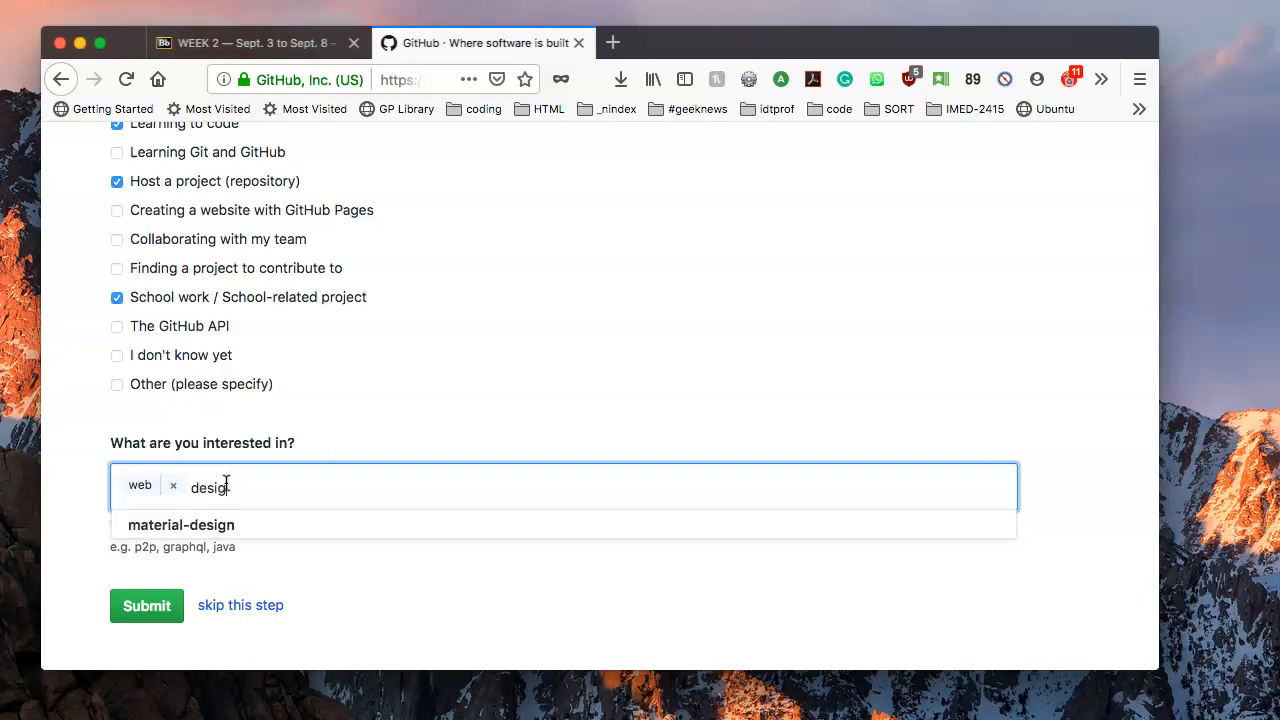
key("BackSpace")
key("BackSpace")
key("BackSpace")
key("BackSpace")
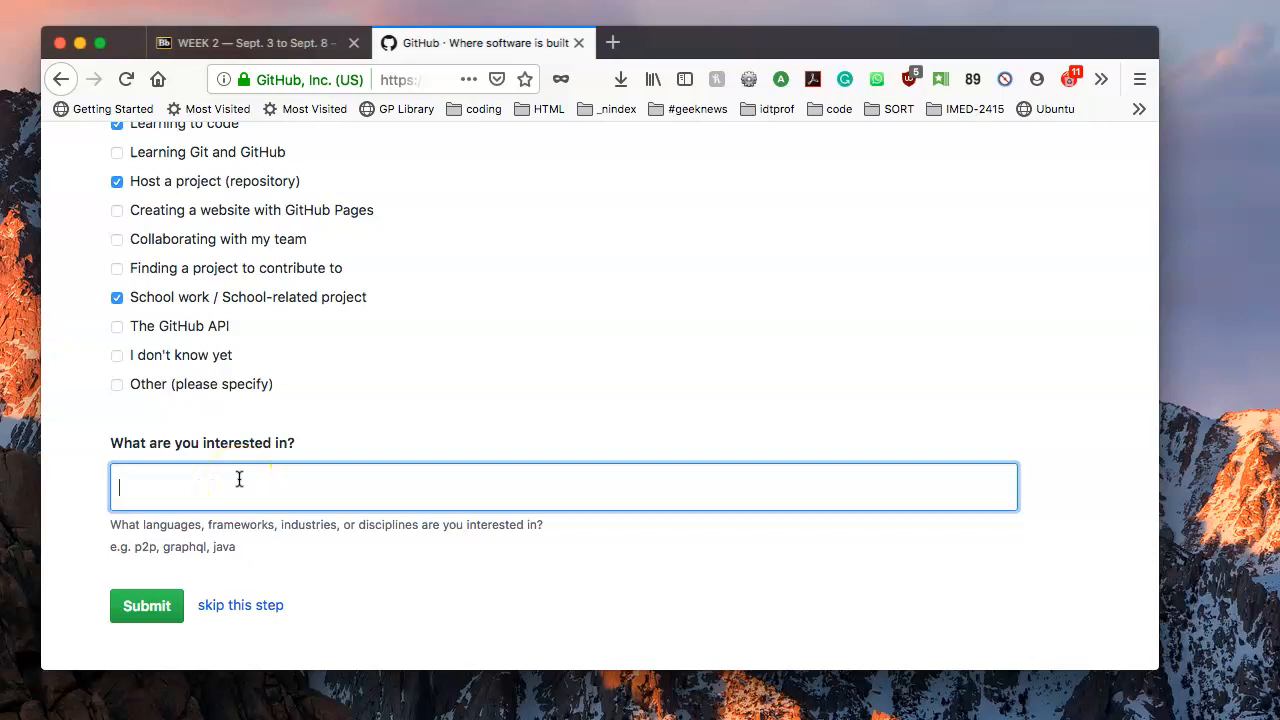
type("web")
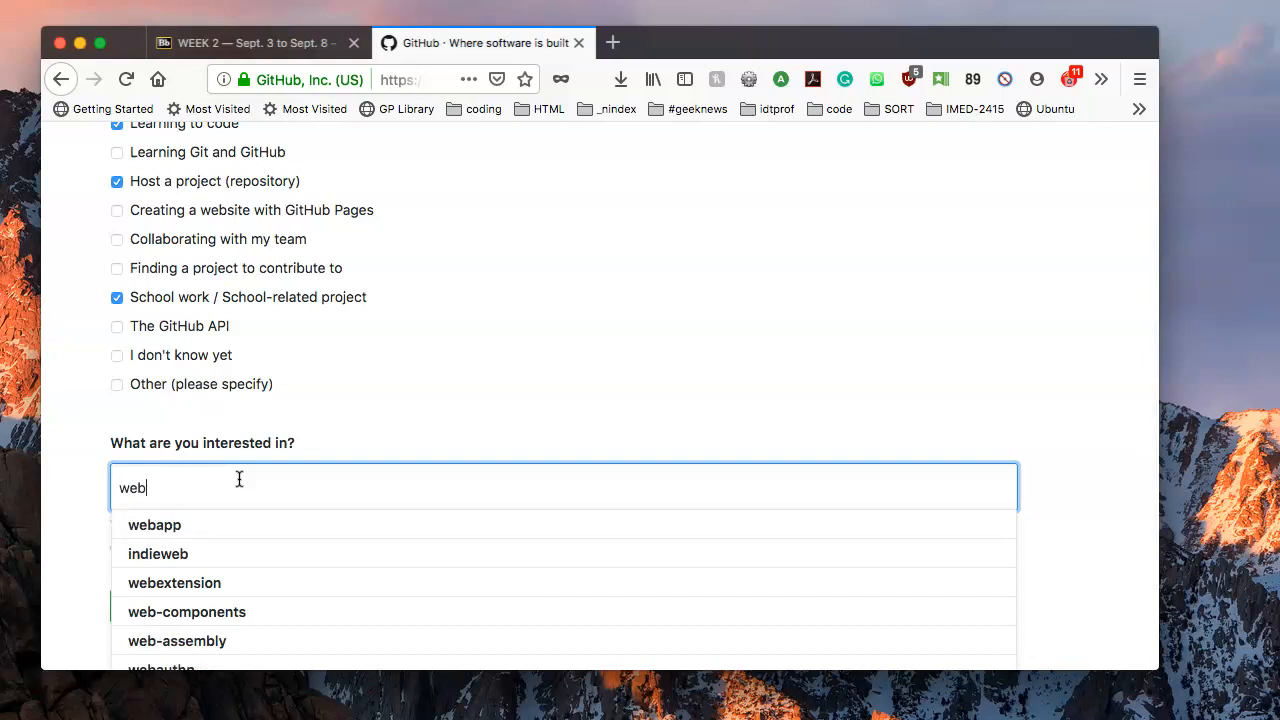
key("Return")
type("desg")
key("BackSpace")
type("ign")
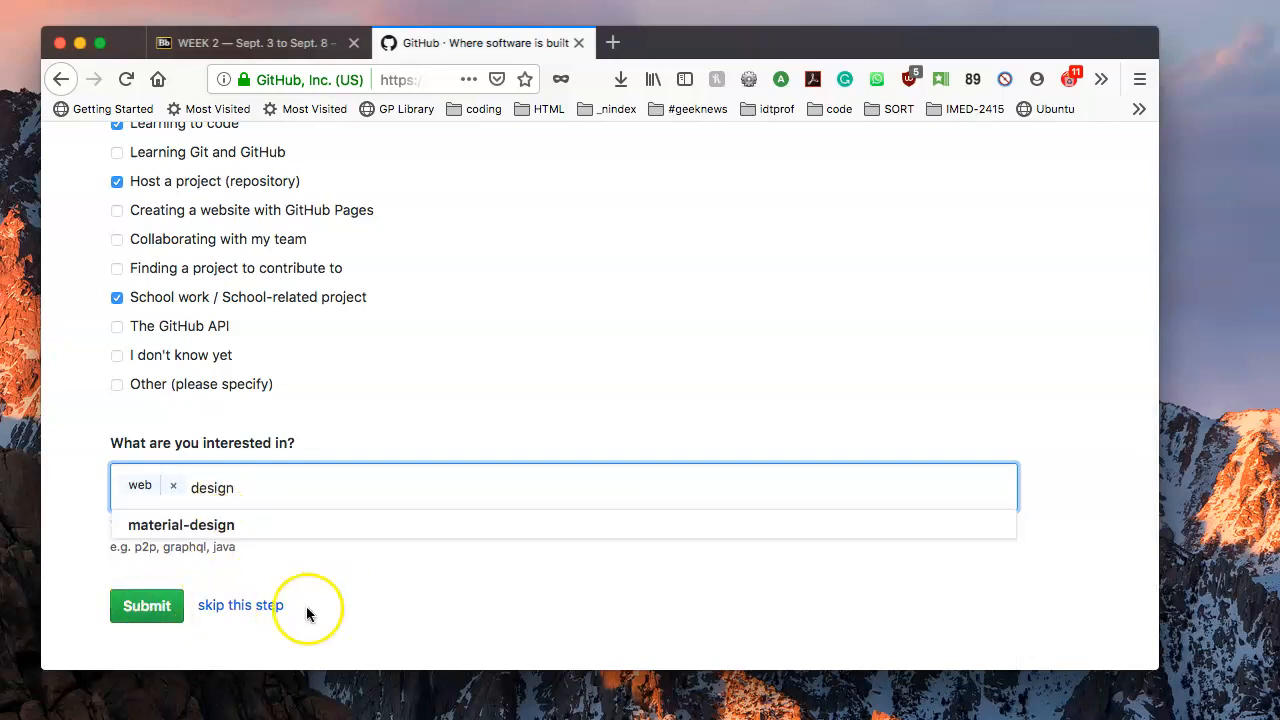
left_click(141, 607)
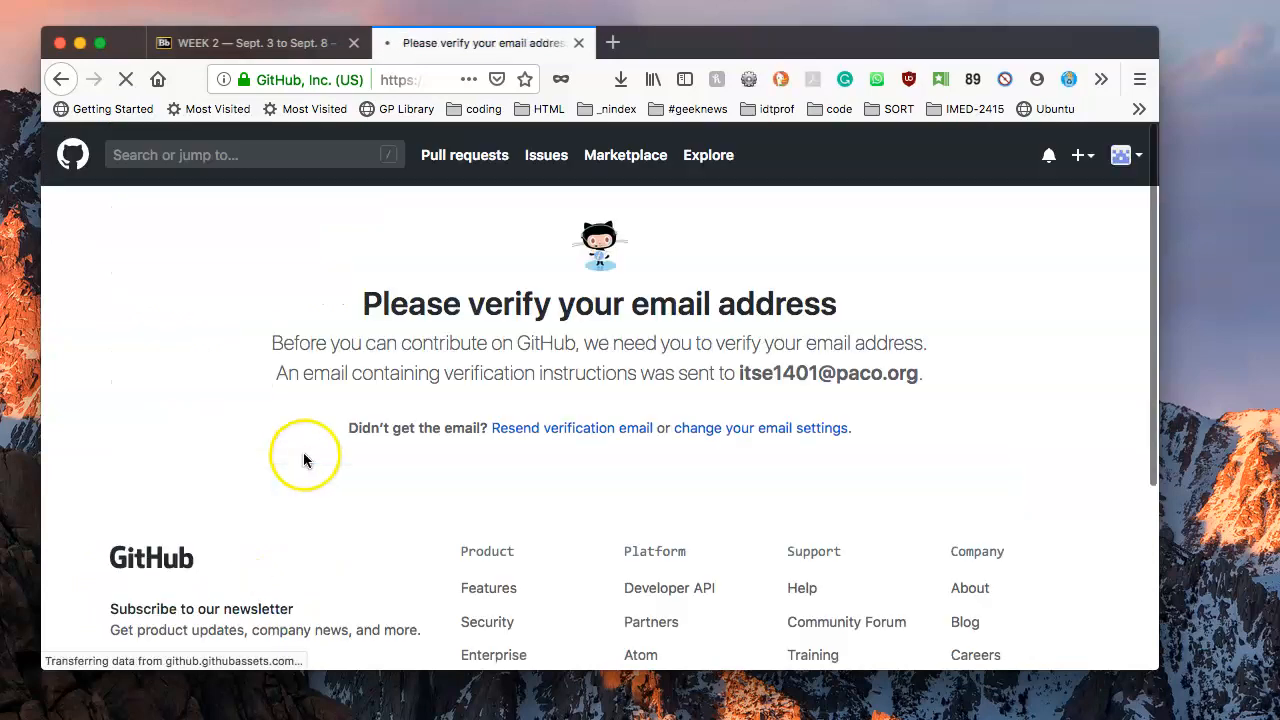
scroll(445, 388, "down", 3)
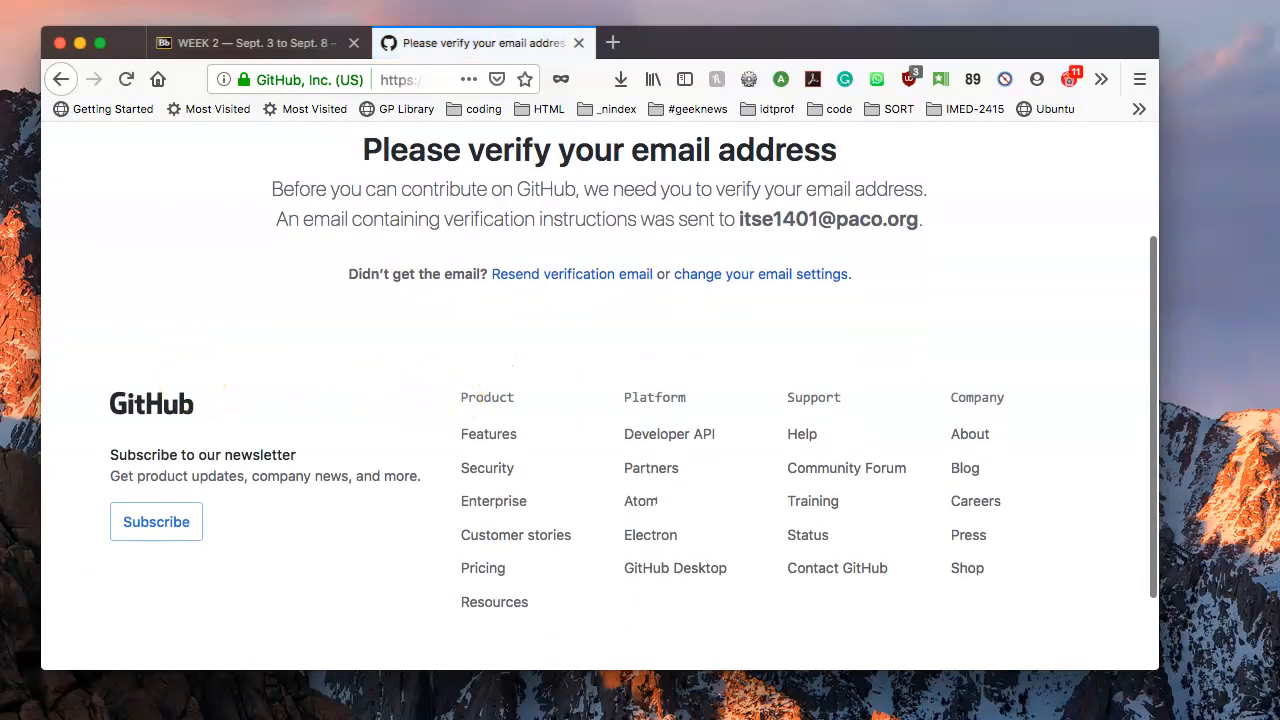
key("super+Tab")
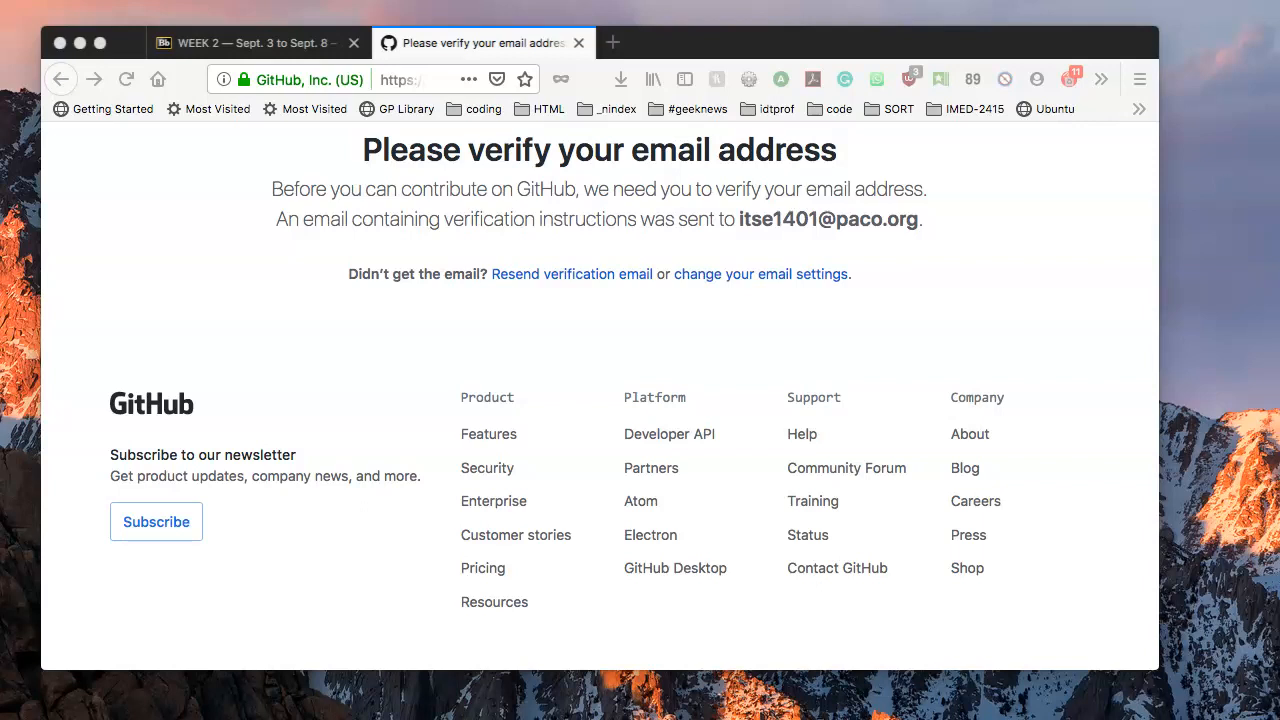
left_click(447, 81)
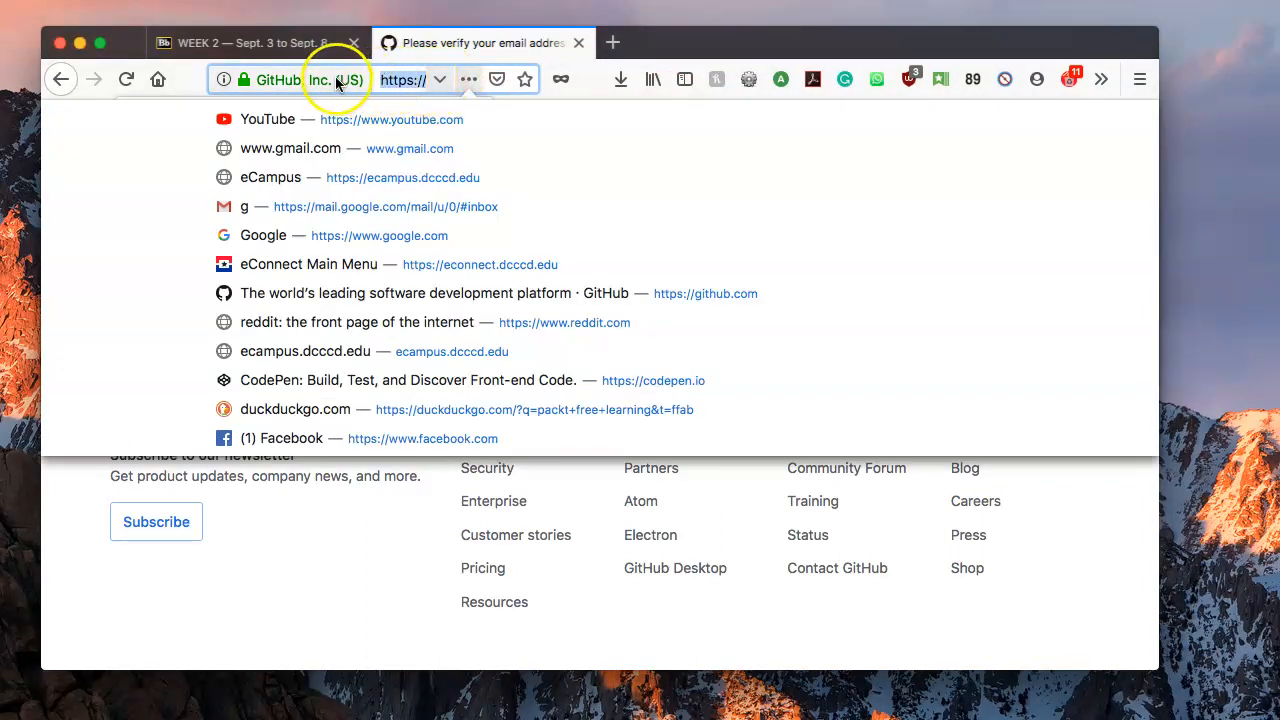
left_click(497, 79)
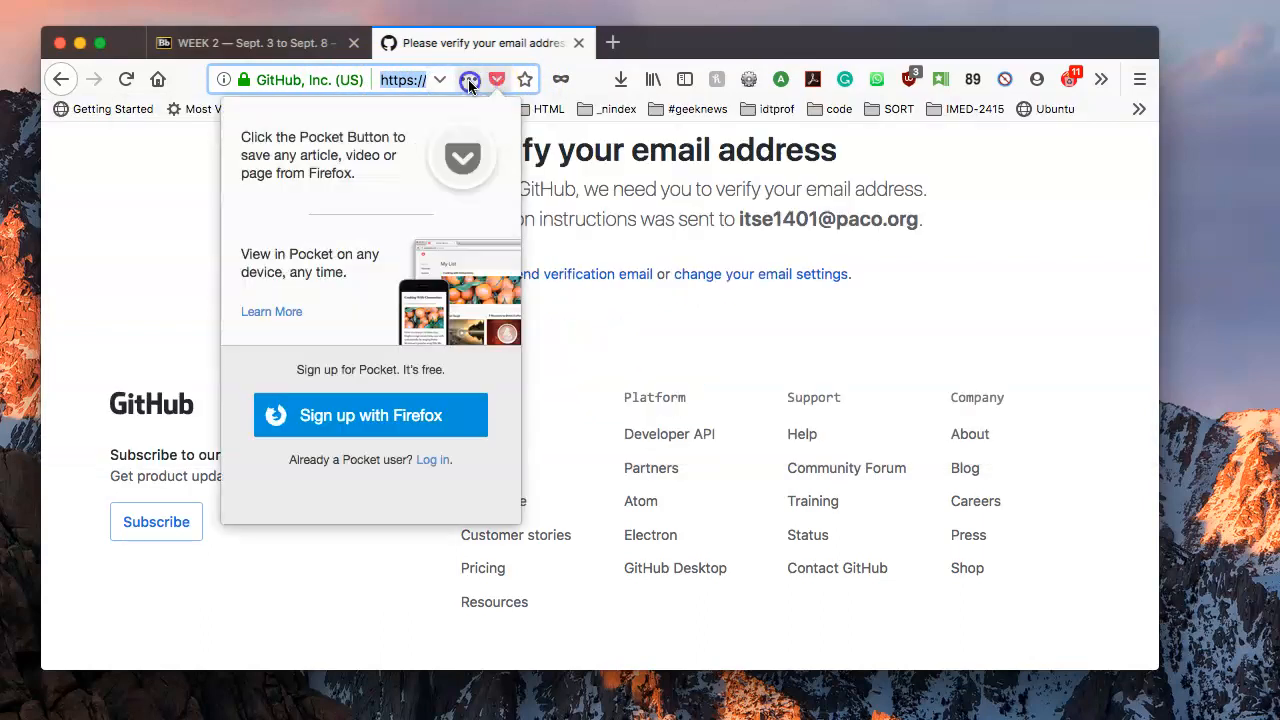
left_click(469, 80)
left_click(469, 80)
type("https://github.com/new")
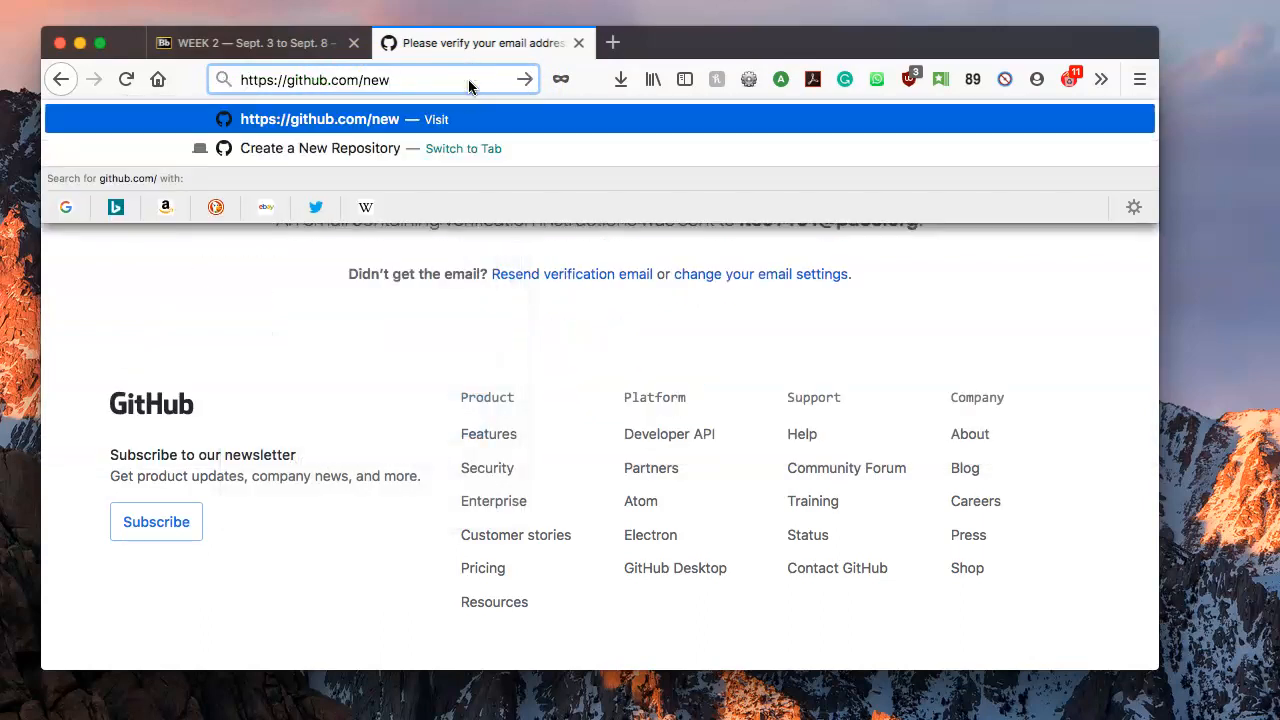
key("Return")
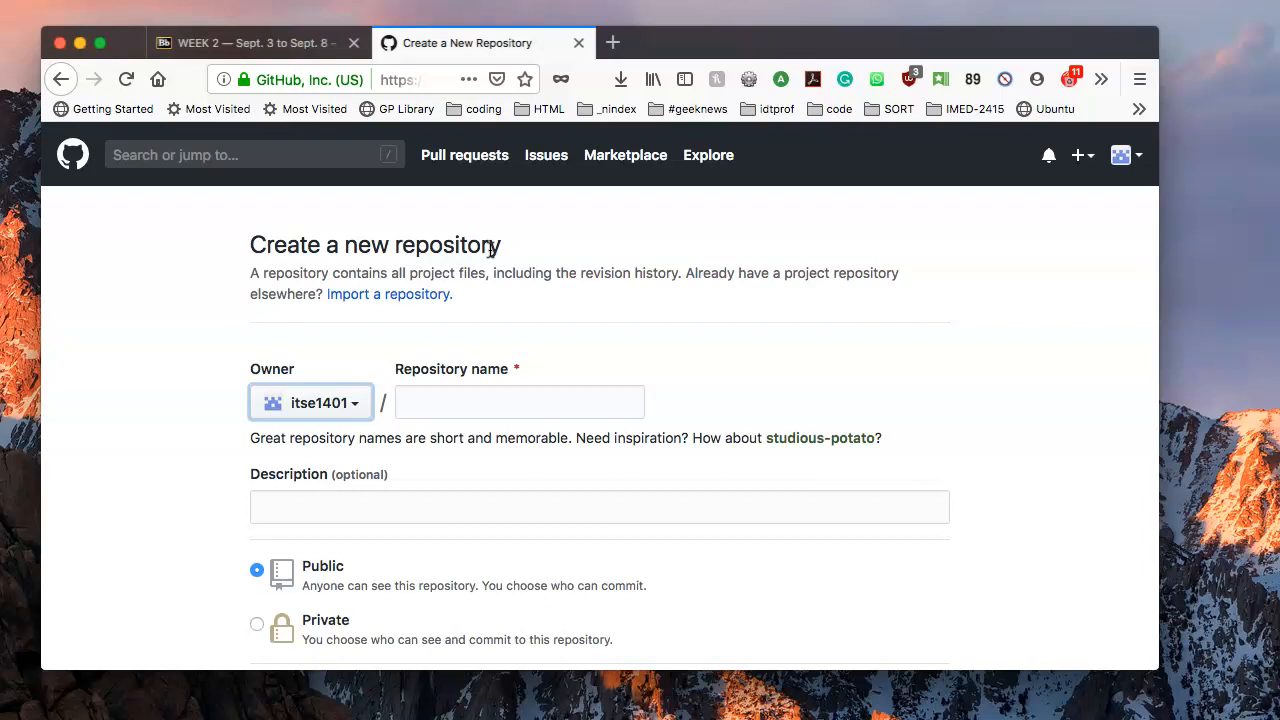
Enter itse1401.github.io as the repository name.
left_click(496, 286)
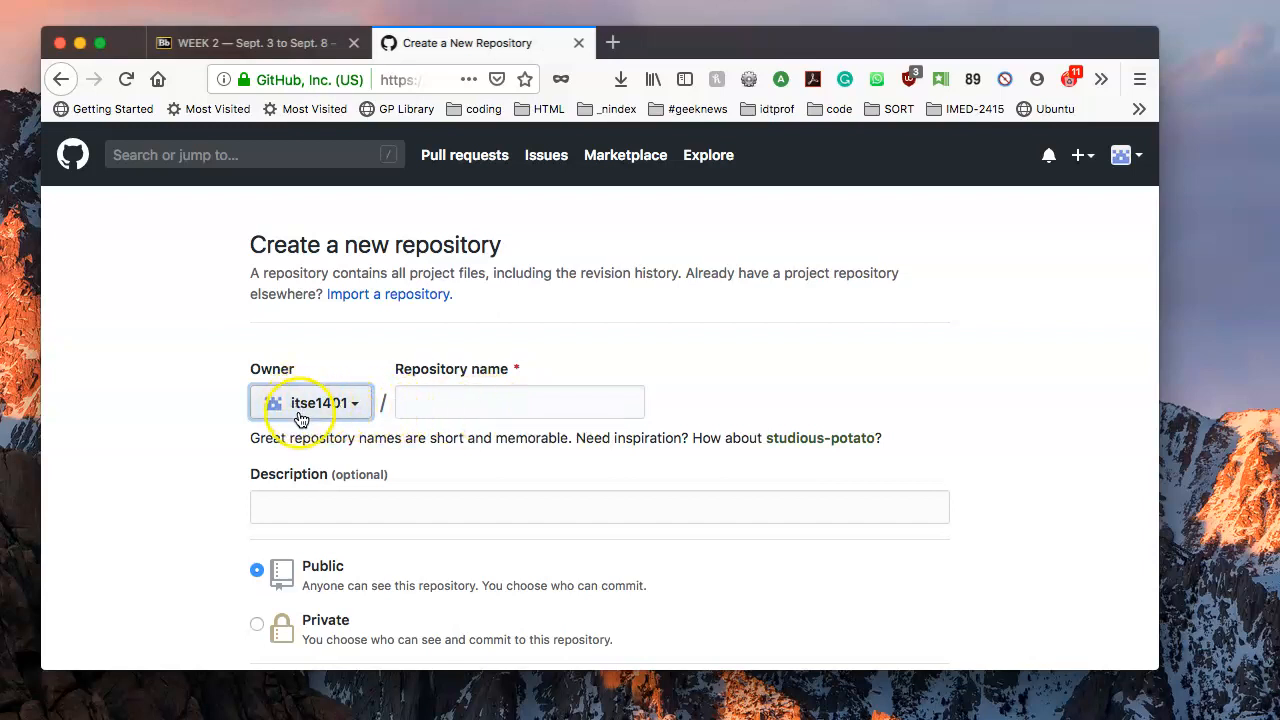
left_click(444, 407)
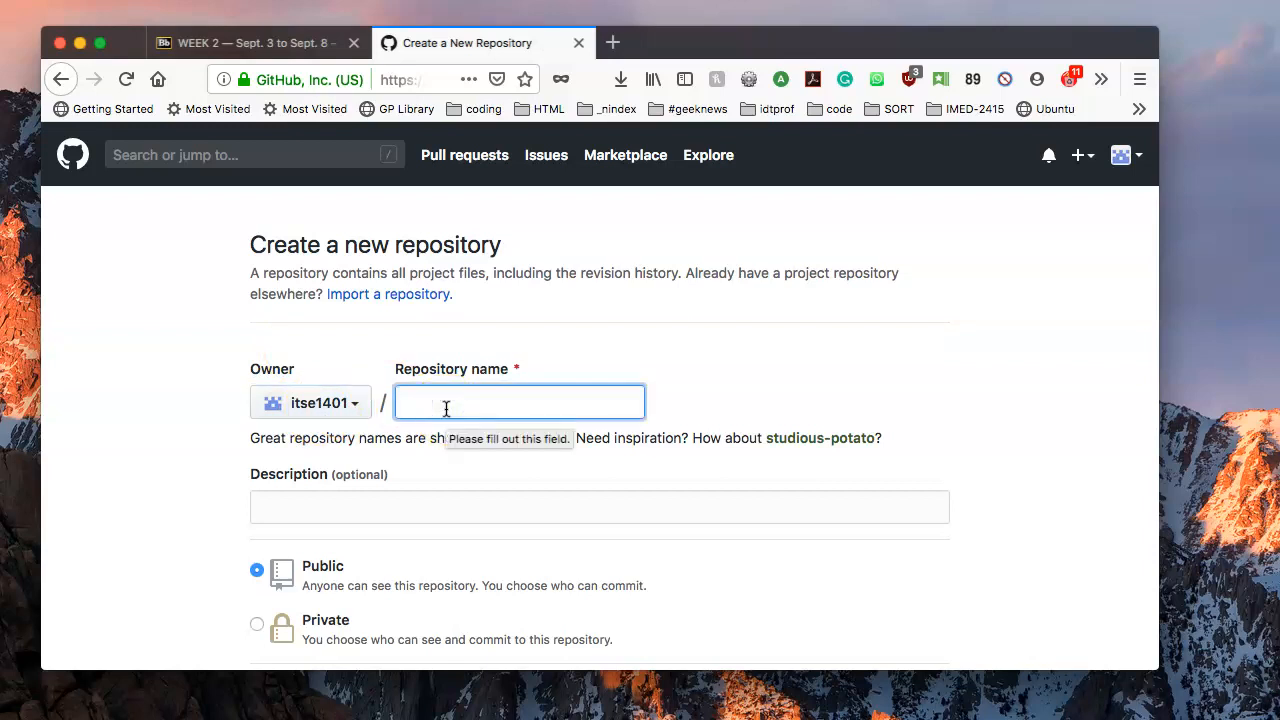
type("itse1401")
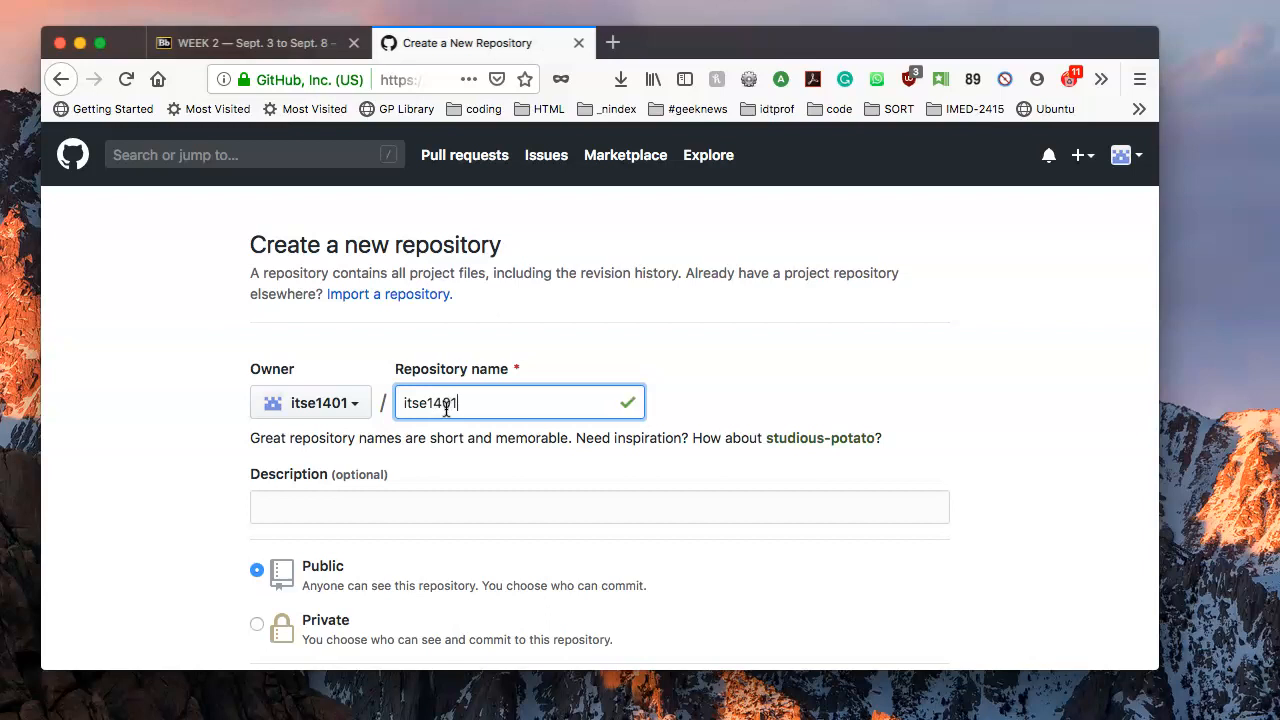
type(".github")
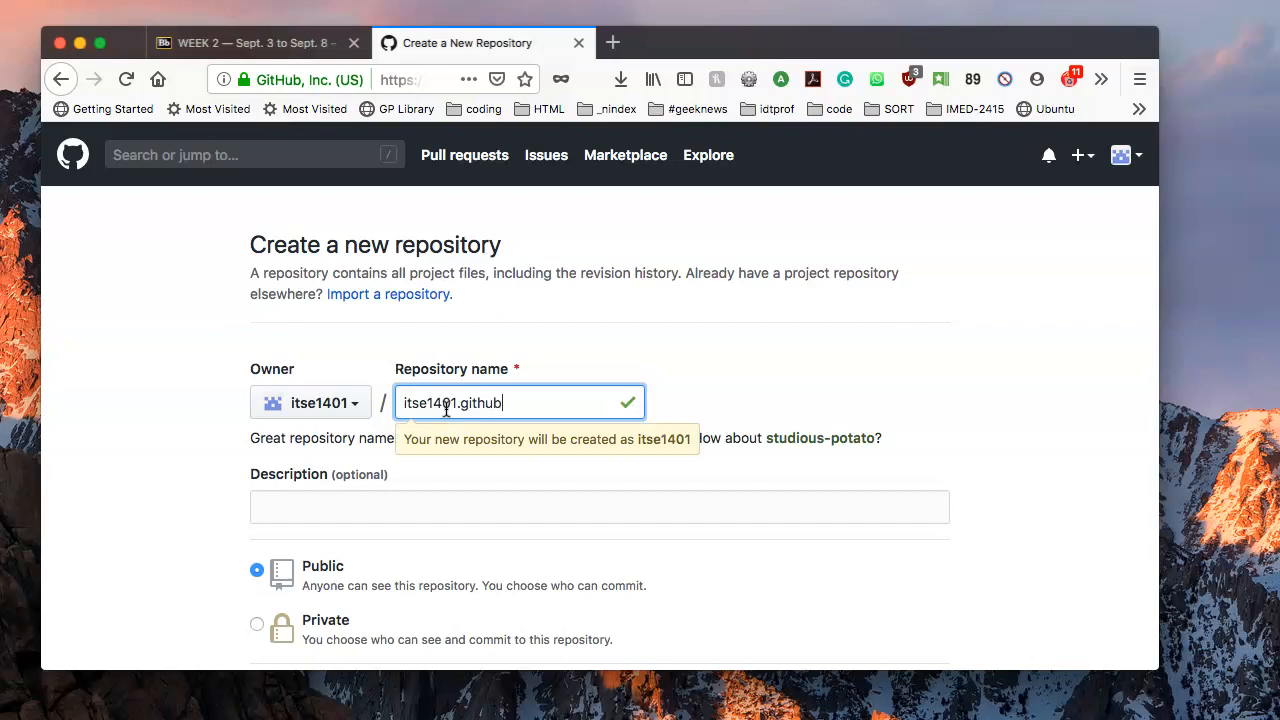
type(".io")
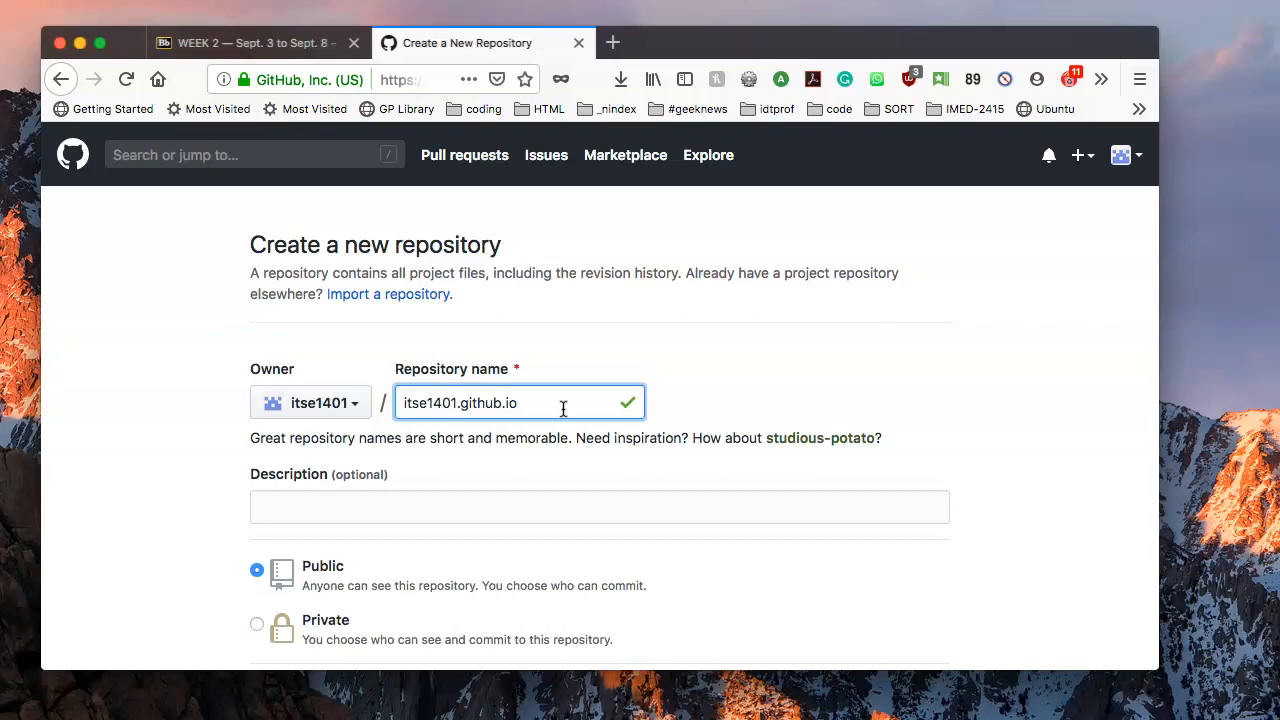
left_click(396, 503)
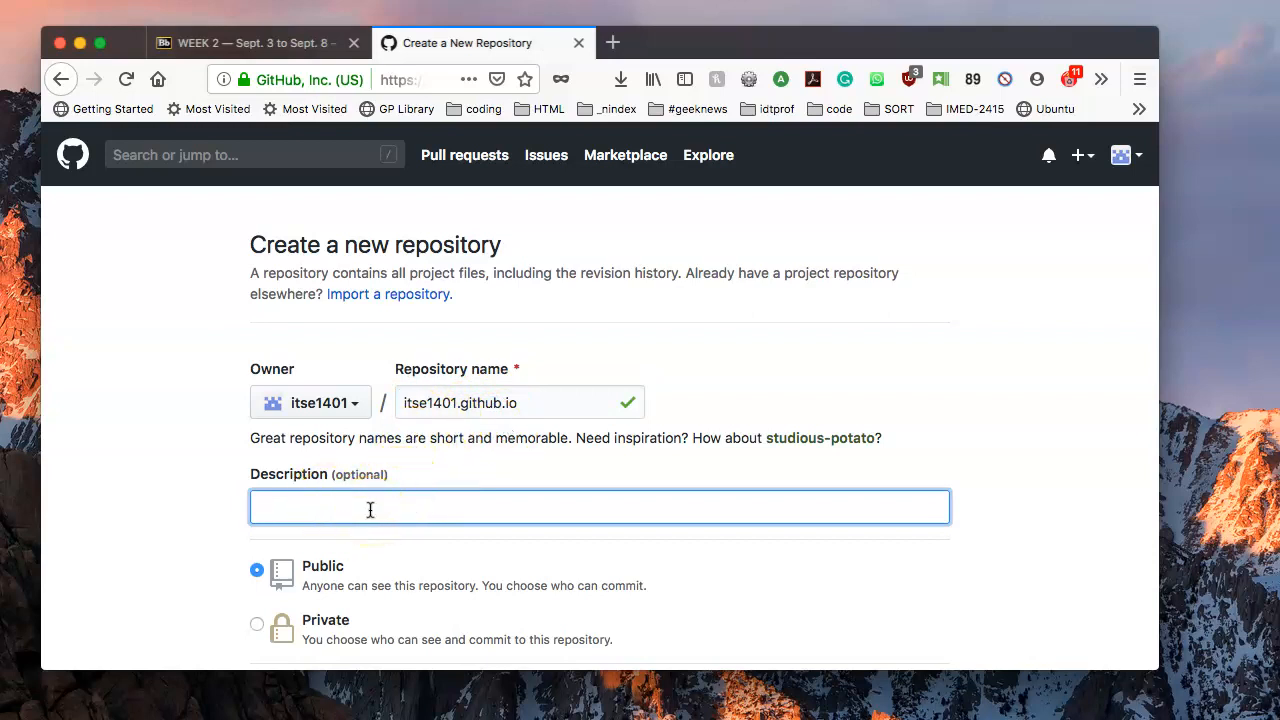
Describe it as 'My website for itse-1401', add a README and create the public repository.
type("My website for itse-1401-")
scroll(330, 515, "down", 2)
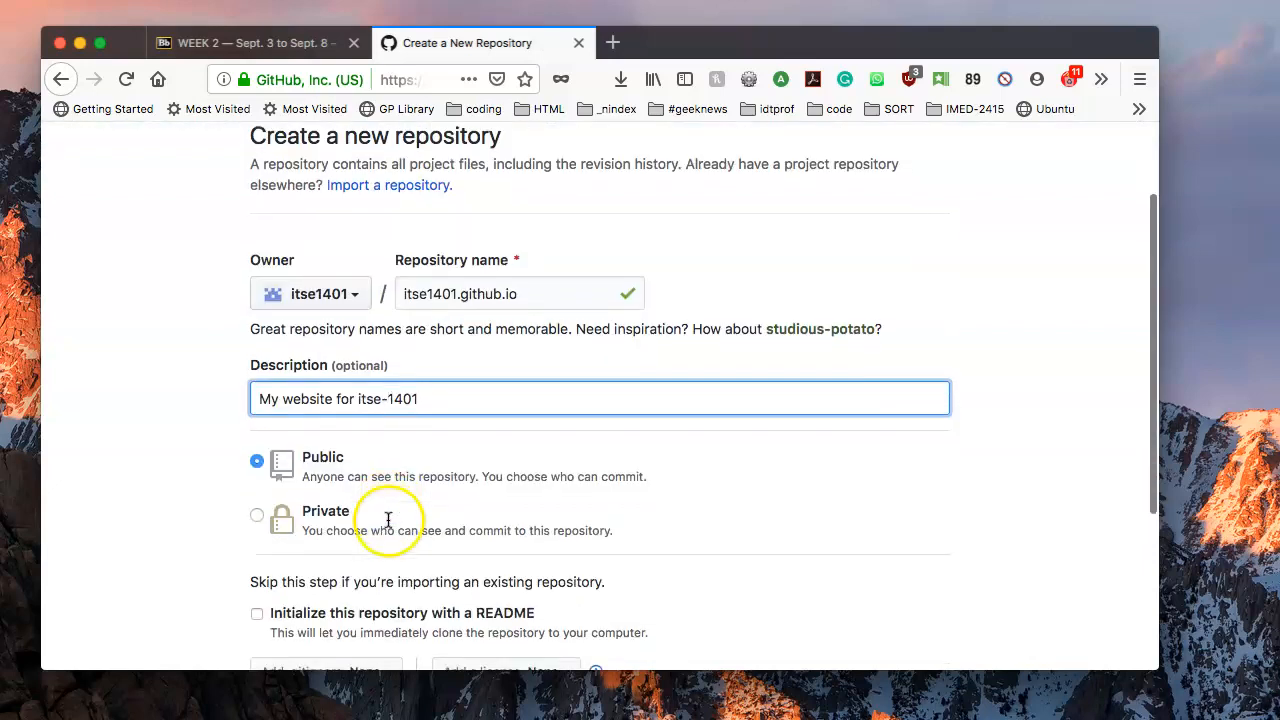
scroll(290, 492, "down", 1)
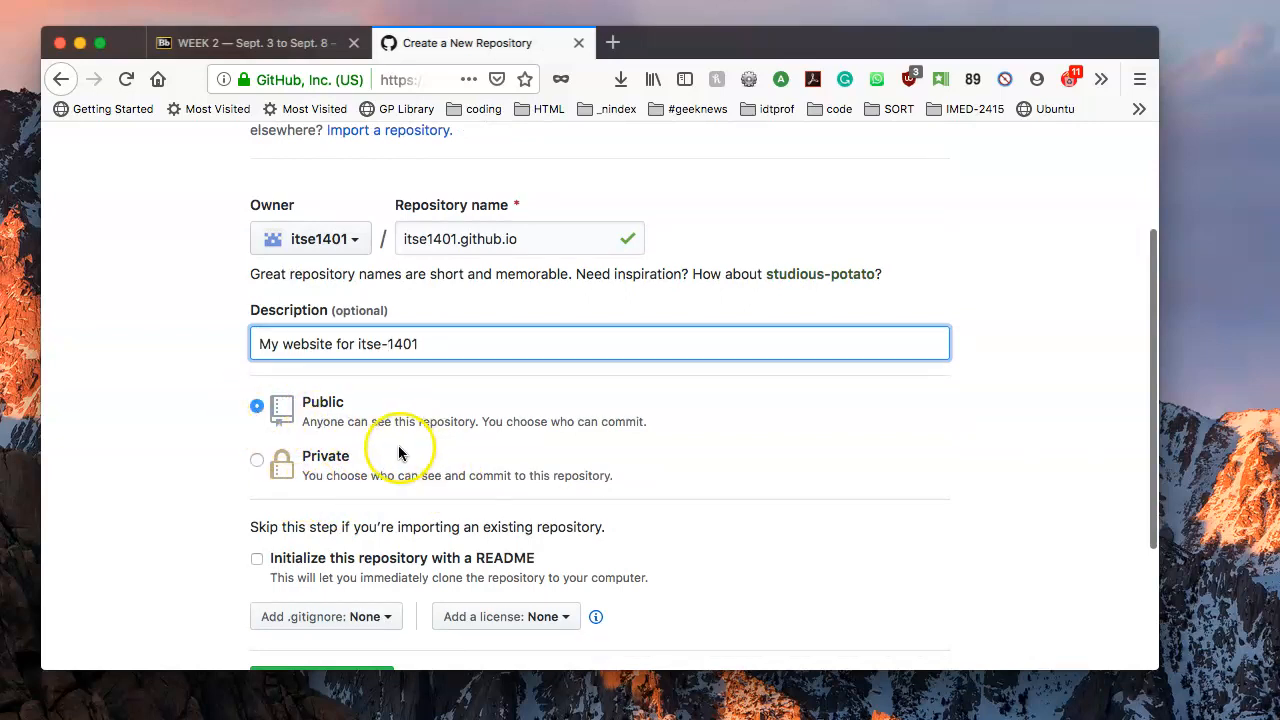
scroll(262, 560, "down", 3)
left_click(256, 377)
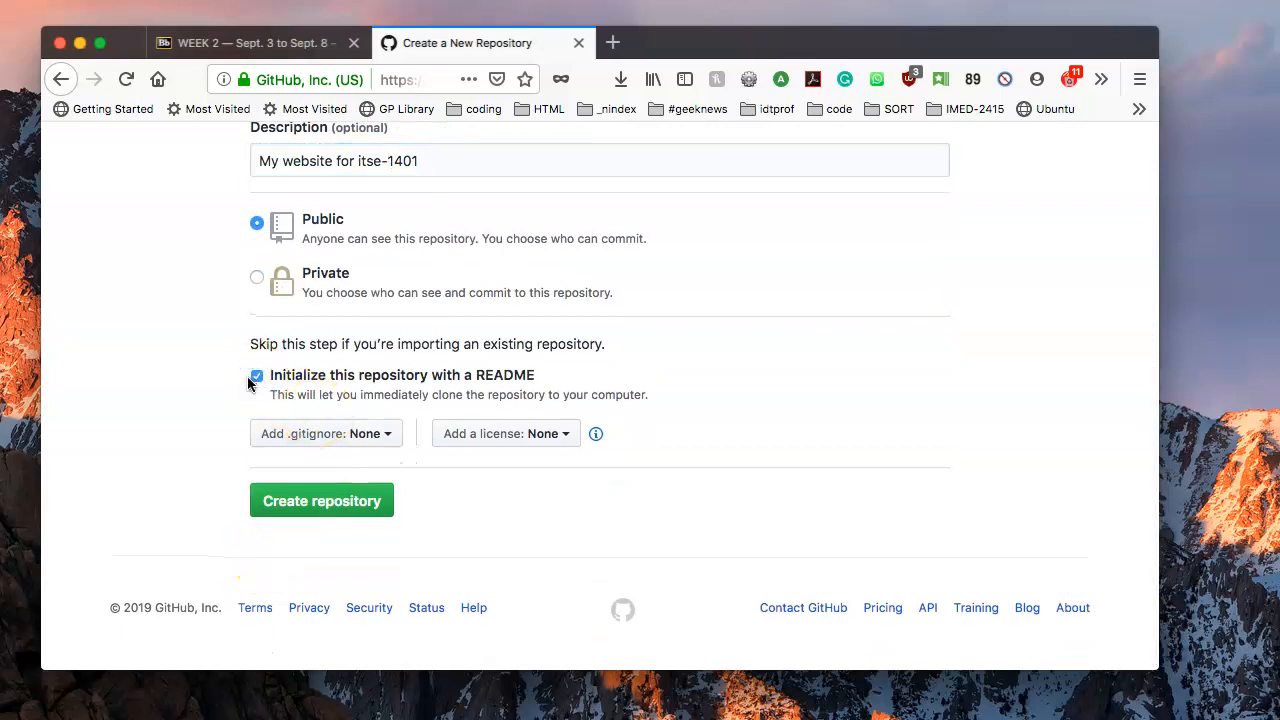
left_click(340, 505)
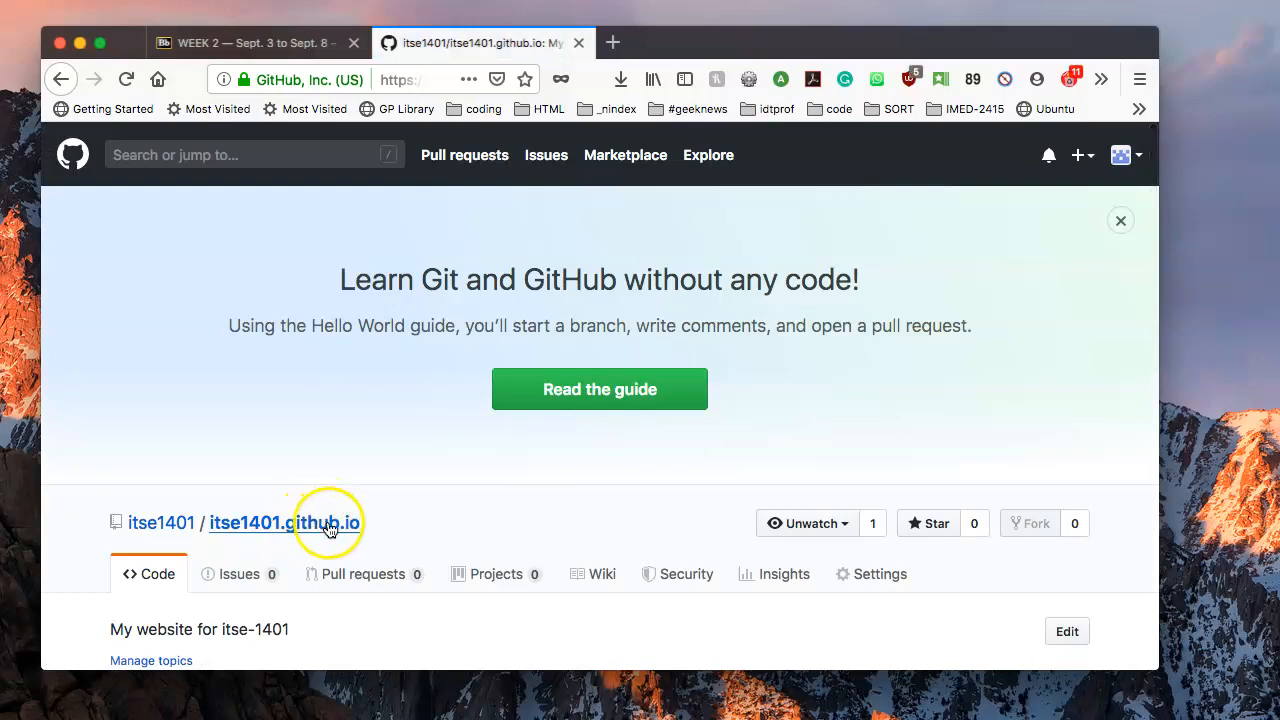
scroll(335, 528, "down", 3)
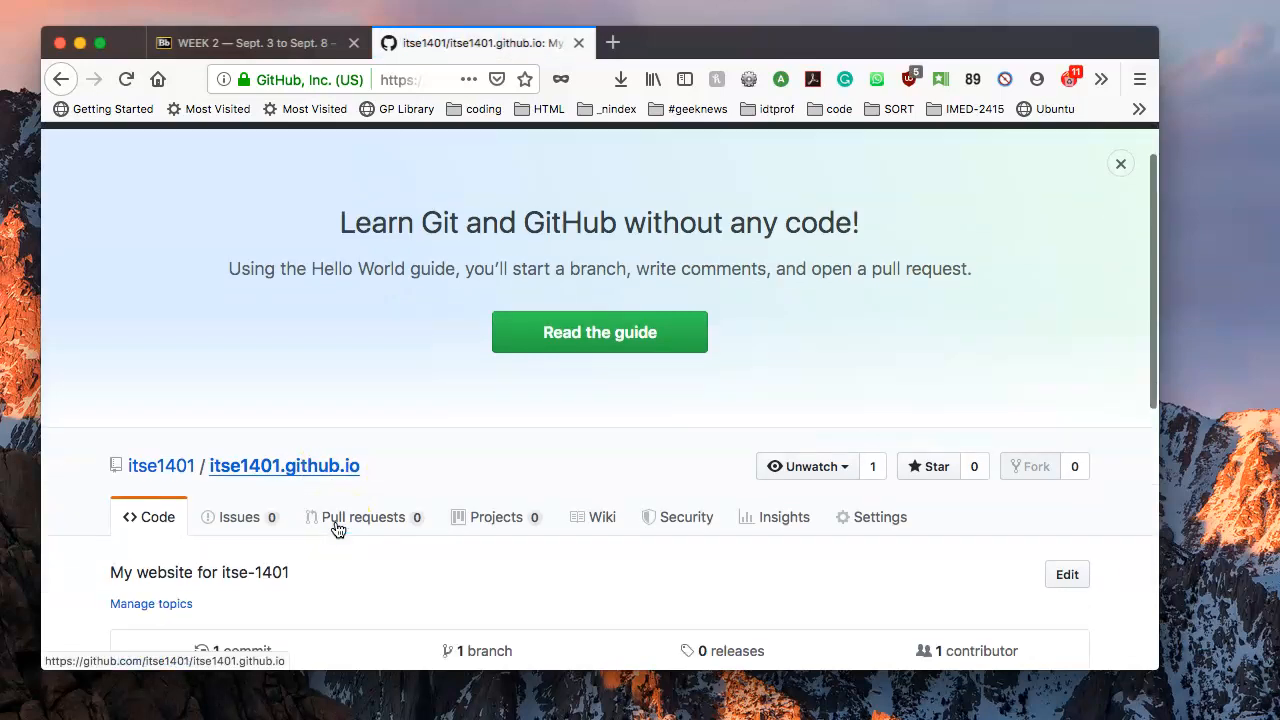
scroll(338, 530, "down", 6)
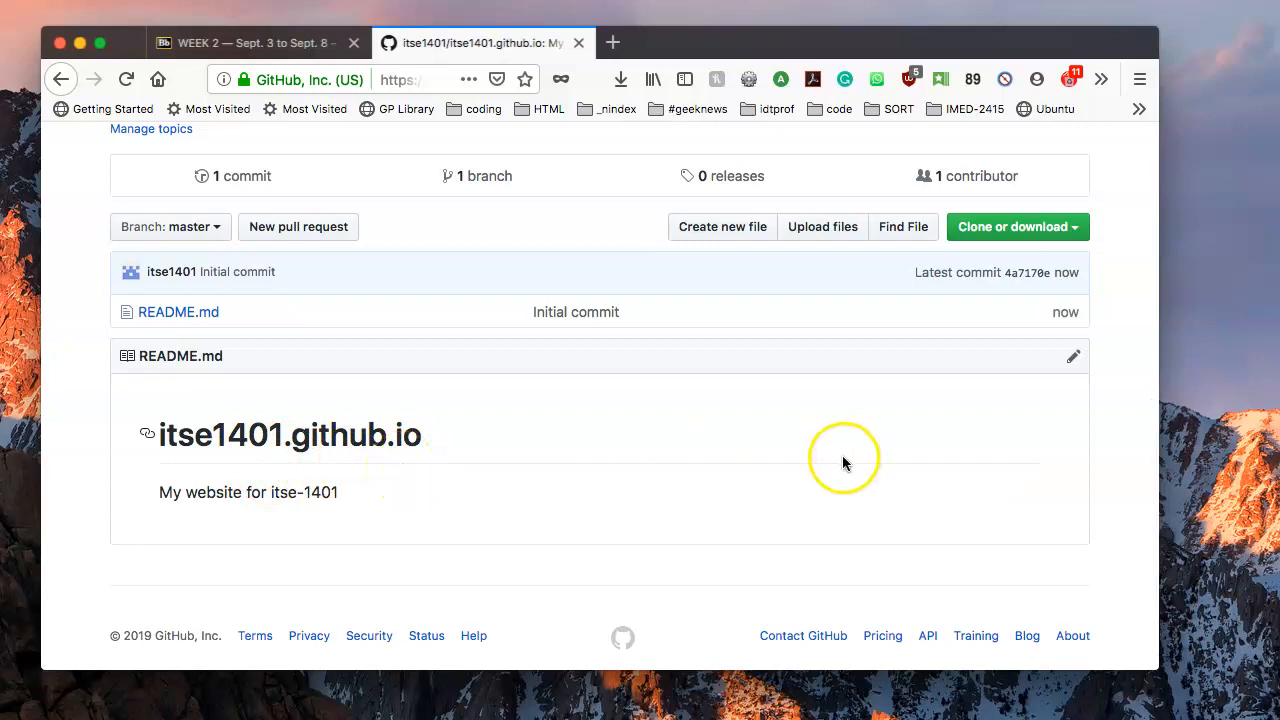
scroll(735, 435, "up", 5)
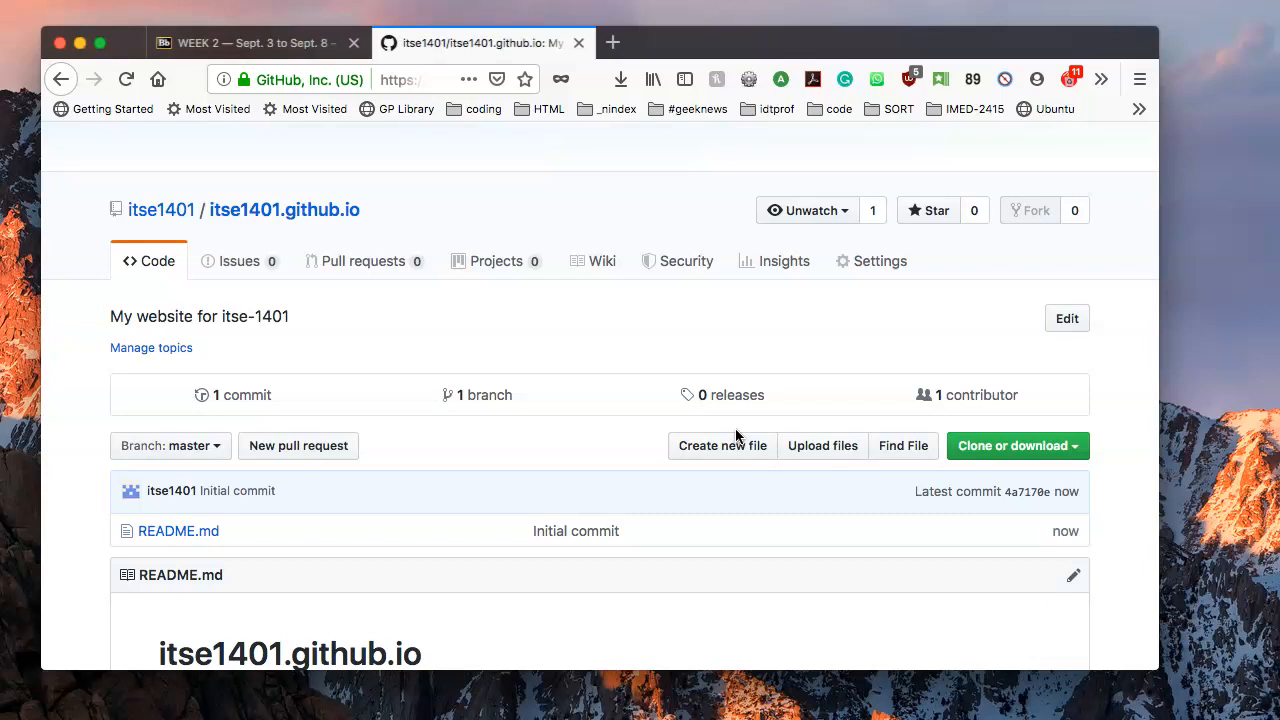
left_click(698, 445)
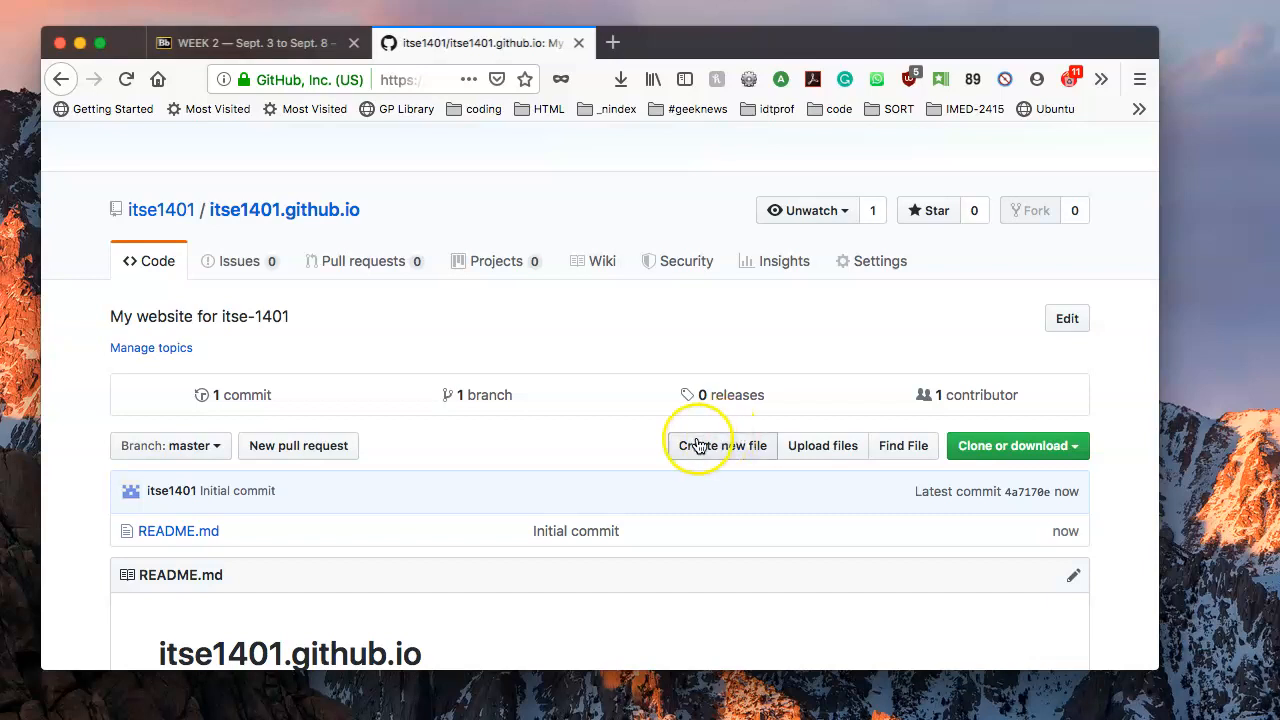
scroll(625, 452, "down", 3)
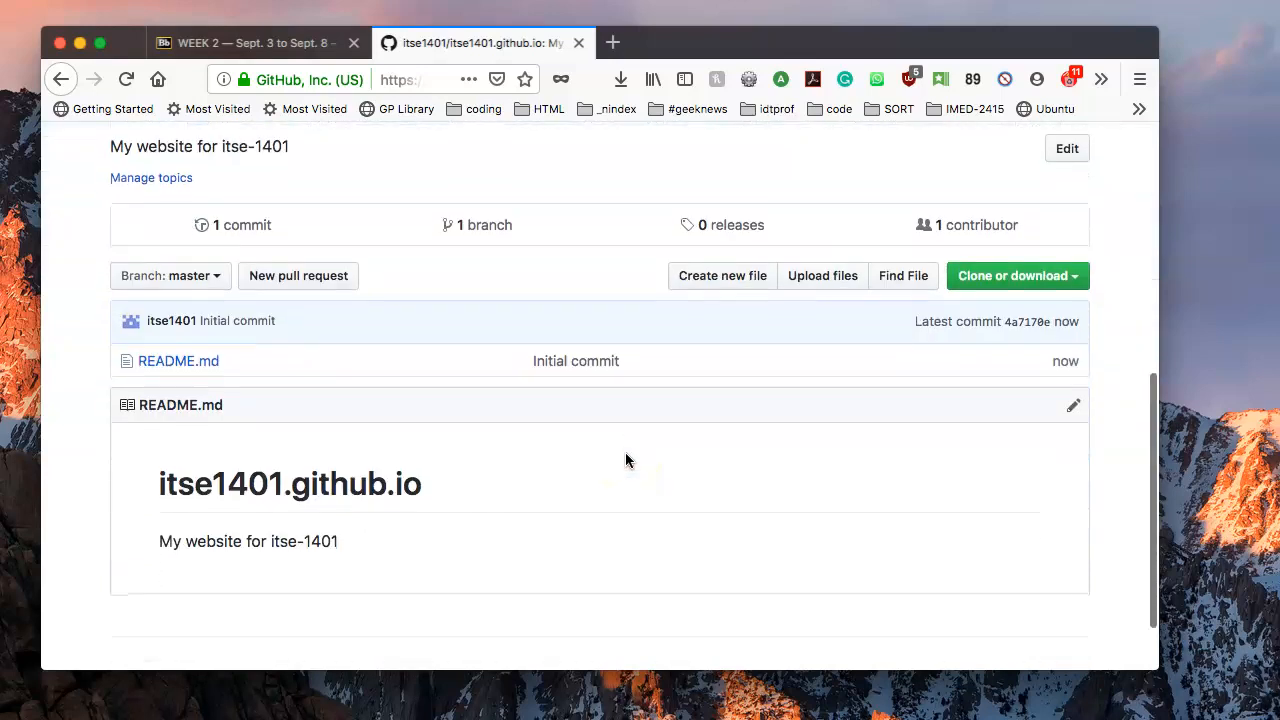
left_click(458, 444)
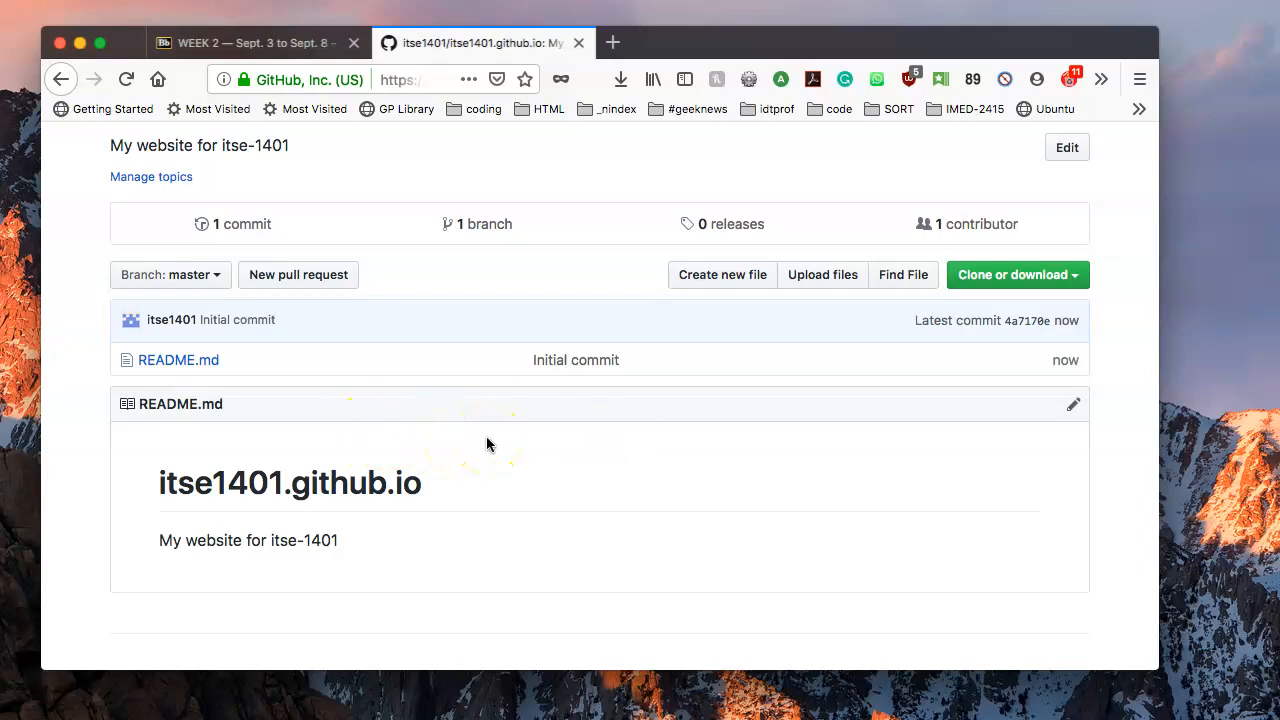
scroll(486, 444, "up", 4)
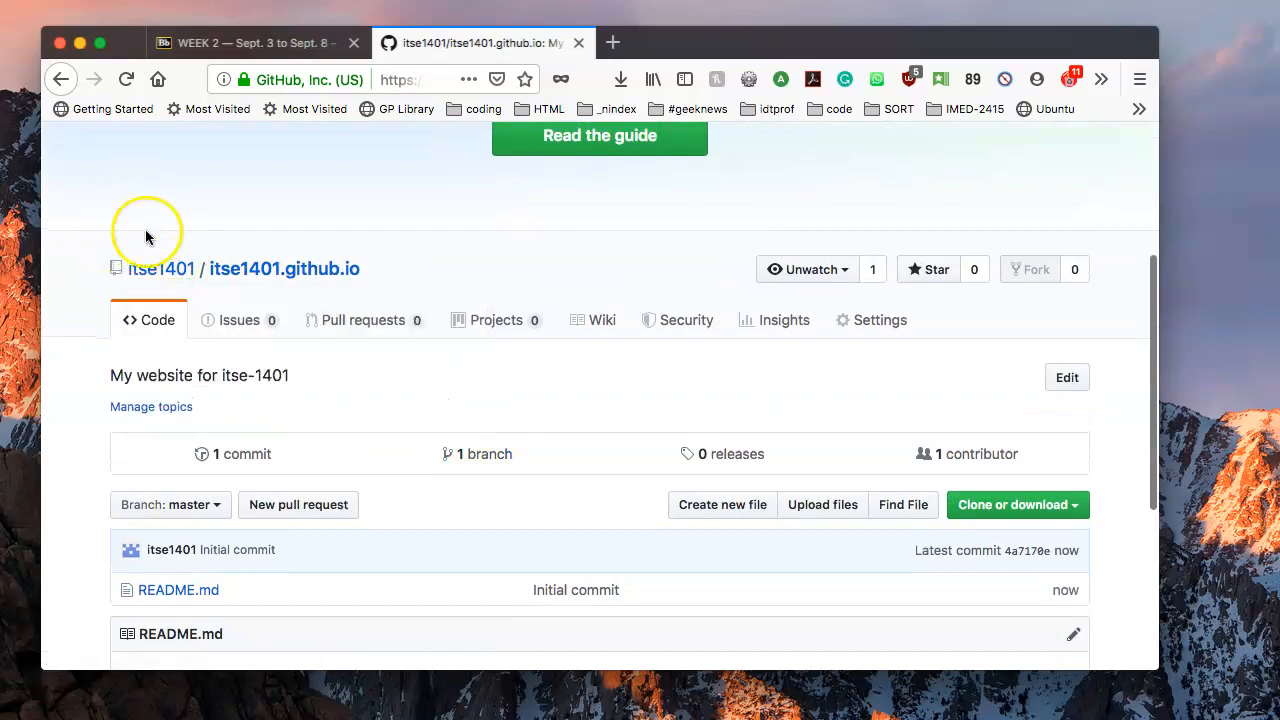
mouse_move(157, 274)
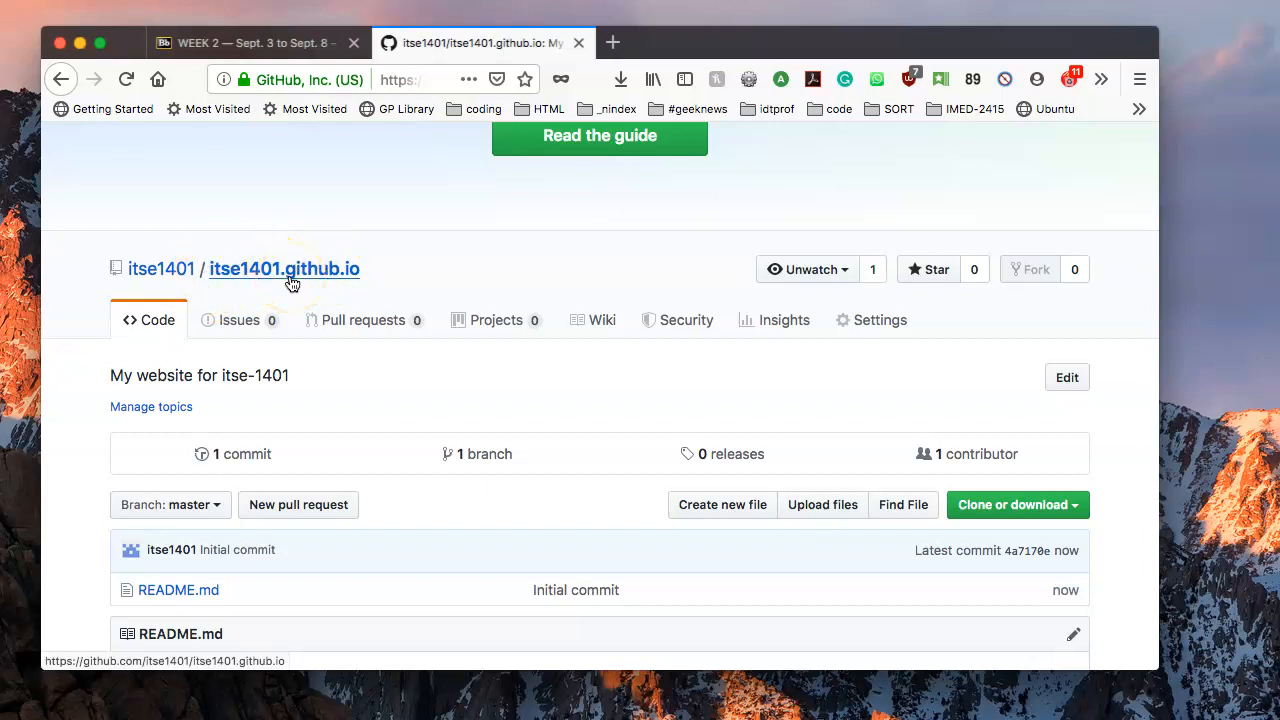
Look over the itse1401.github.io repository page, then start a new file.
scroll(291, 284, "up", 1)
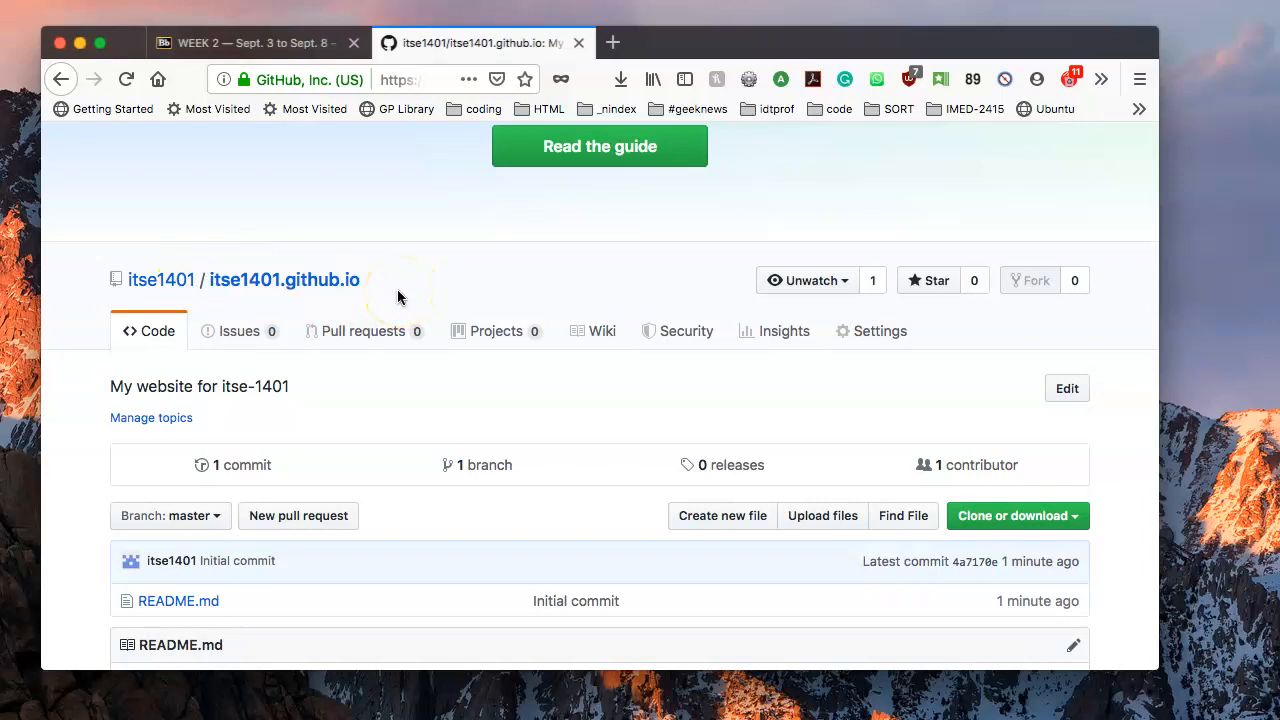
scroll(397, 292, "down", 3)
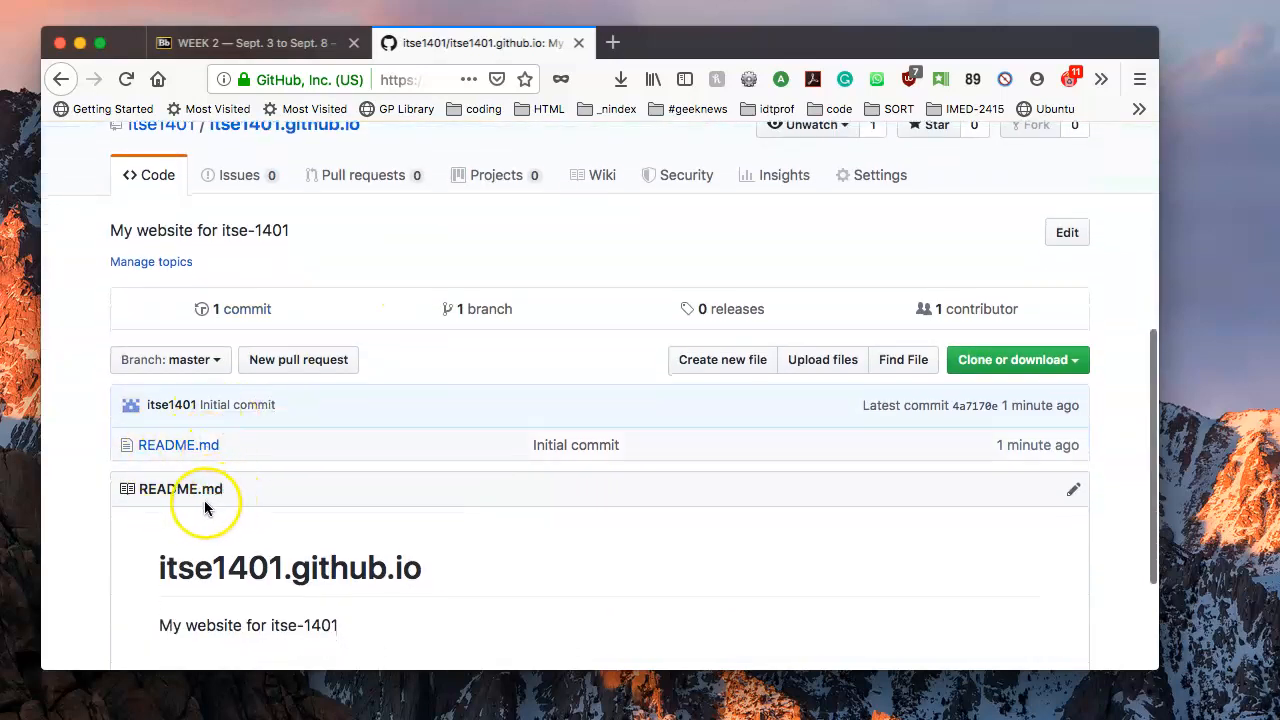
scroll(210, 500, "down", 1)
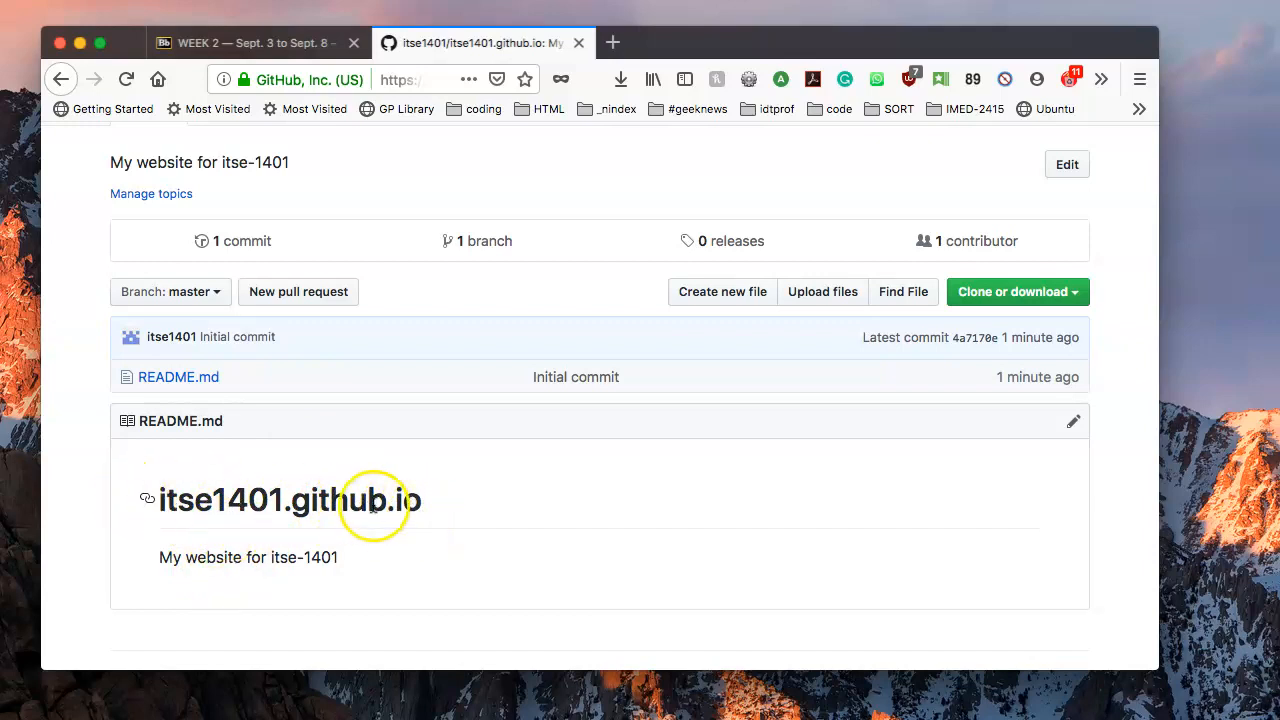
left_click_drag(160, 558, 385, 560)
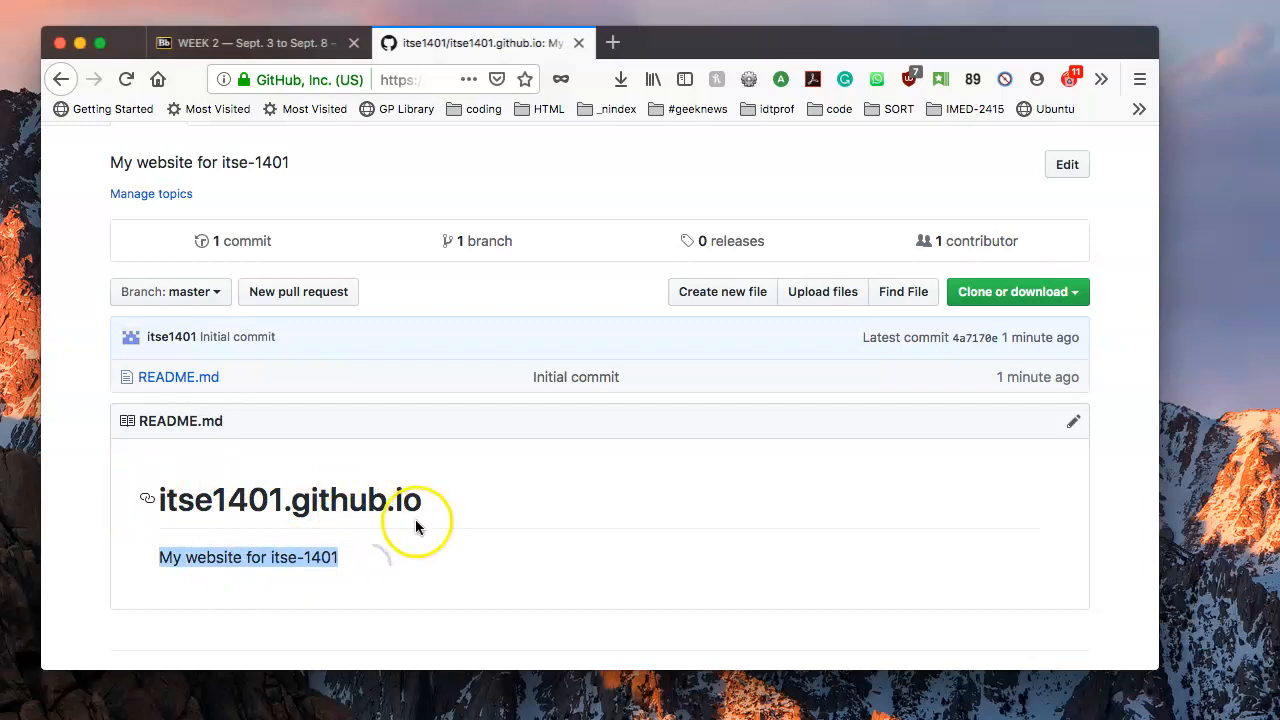
left_click(379, 441)
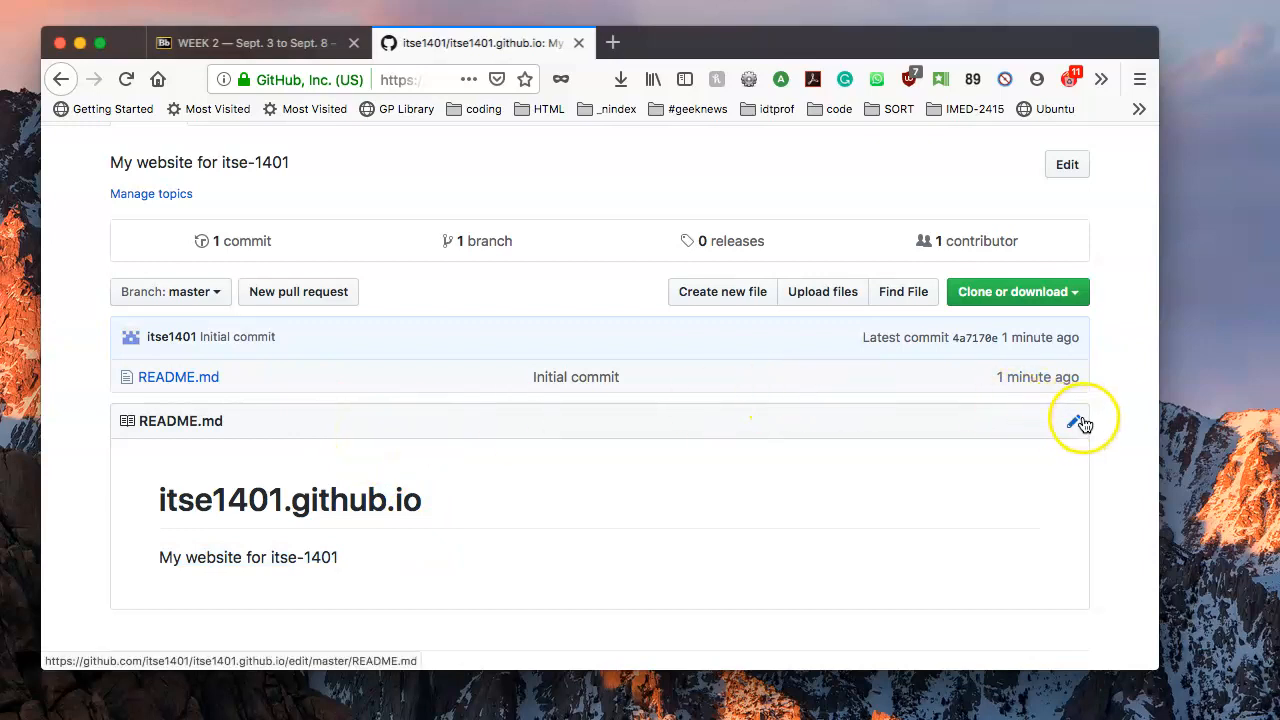
left_click(736, 293)
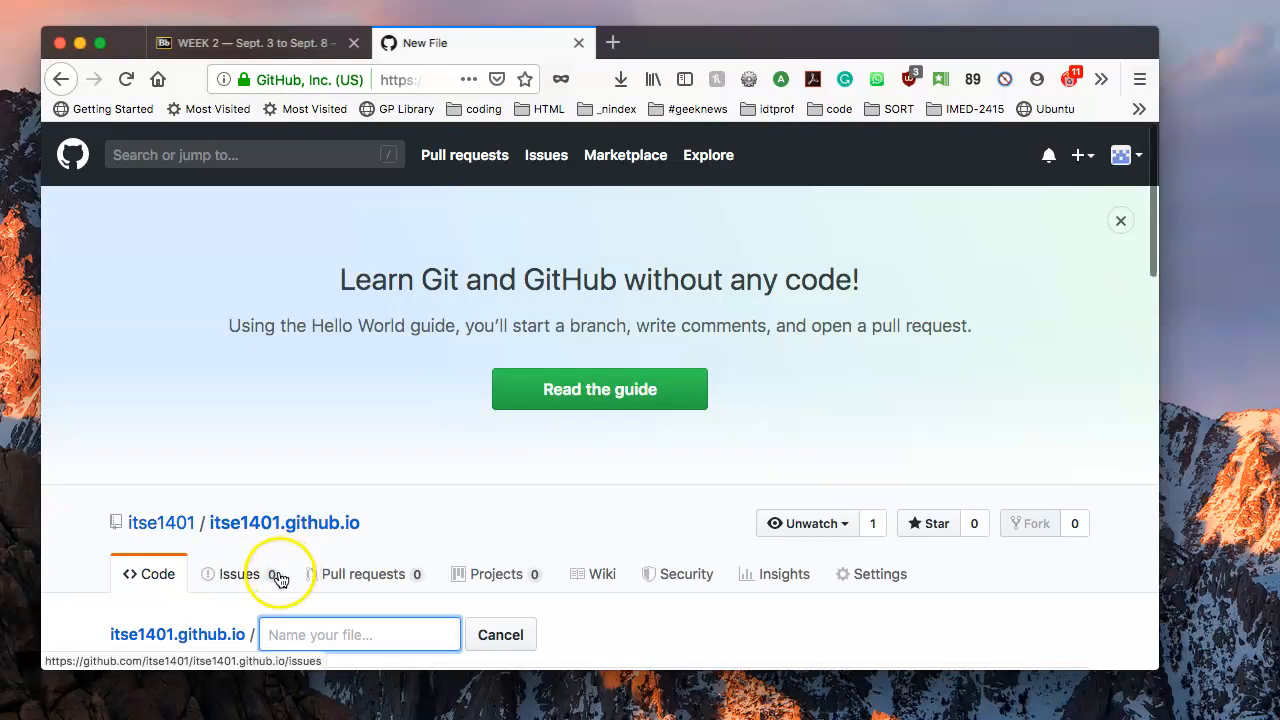
Name the new file index.html.
scroll(278, 572, "down", 2)
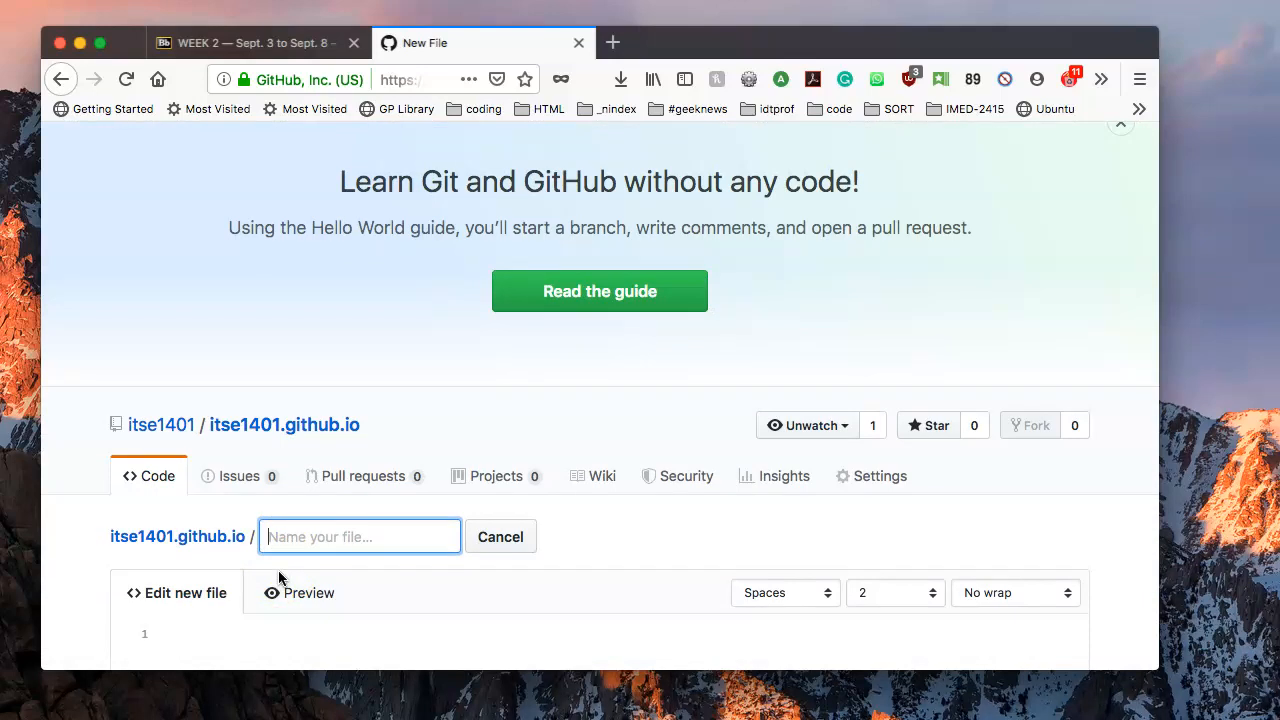
scroll(285, 570, "up", 2)
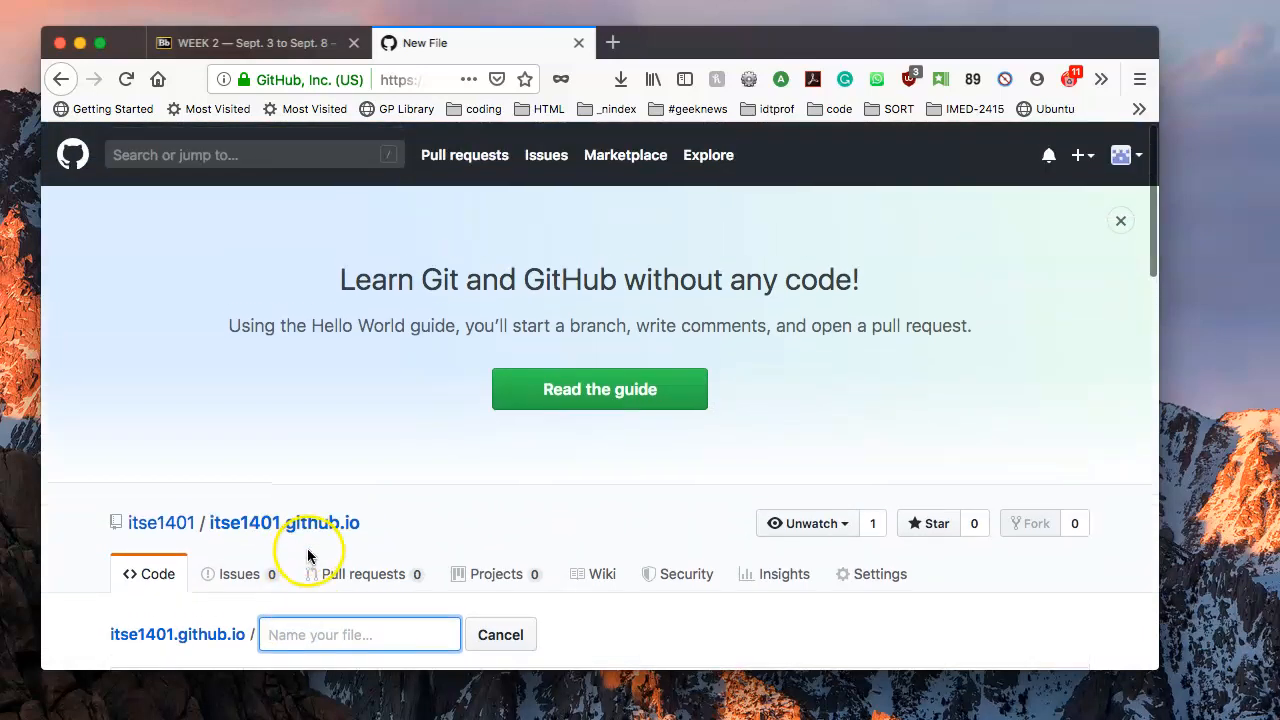
scroll(307, 548, "down", 3)
left_click(310, 486)
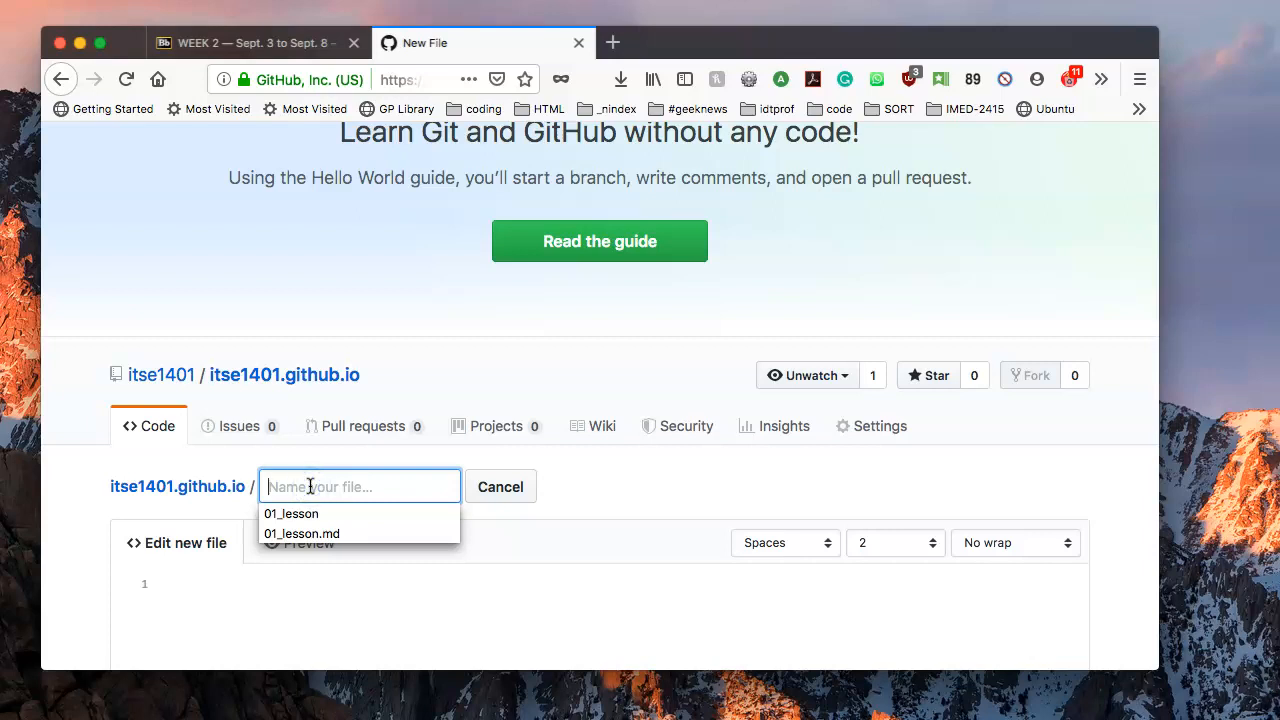
type("index.html")
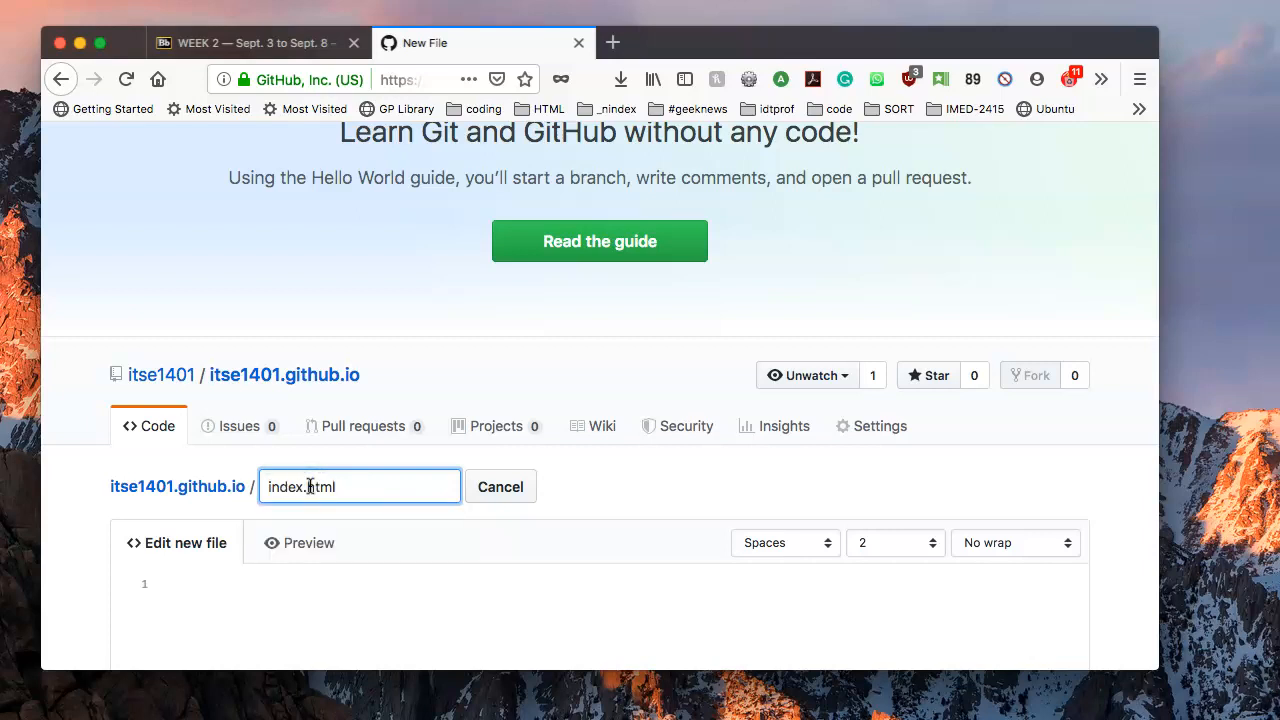
Write 'Hello World!' on the first line of the file.
scroll(310, 486, "down", 7)
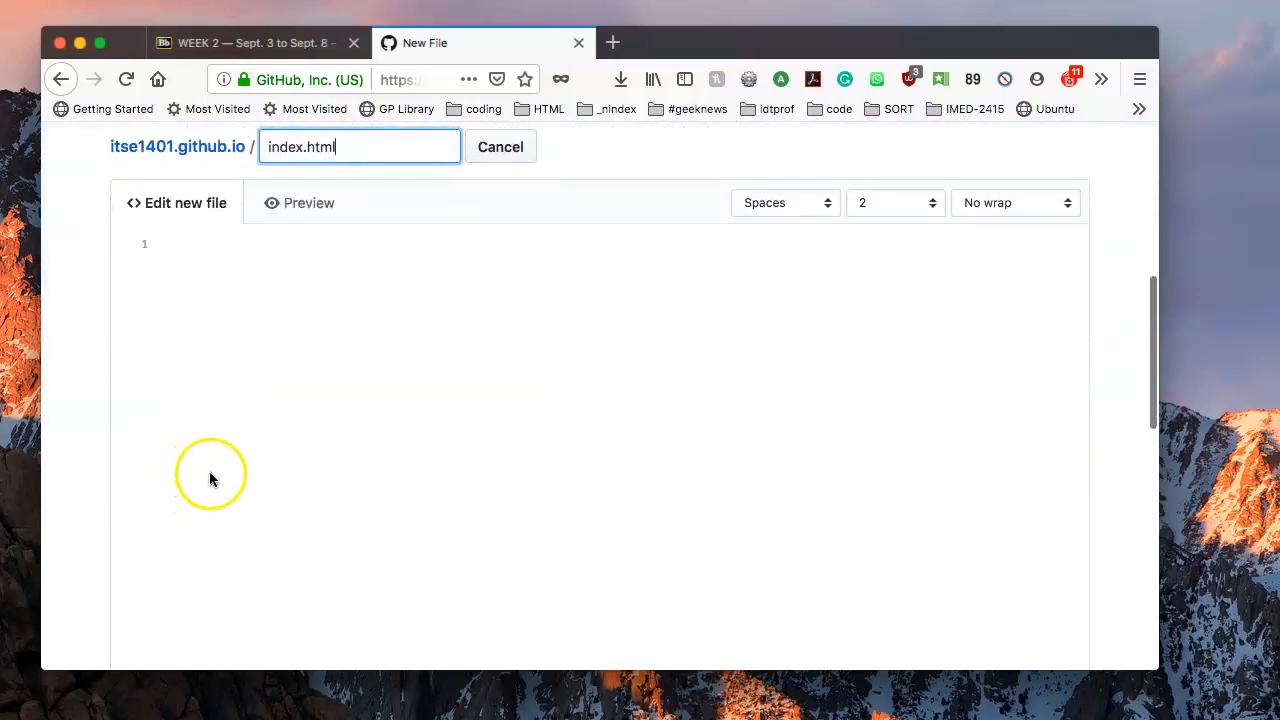
left_click(366, 252)
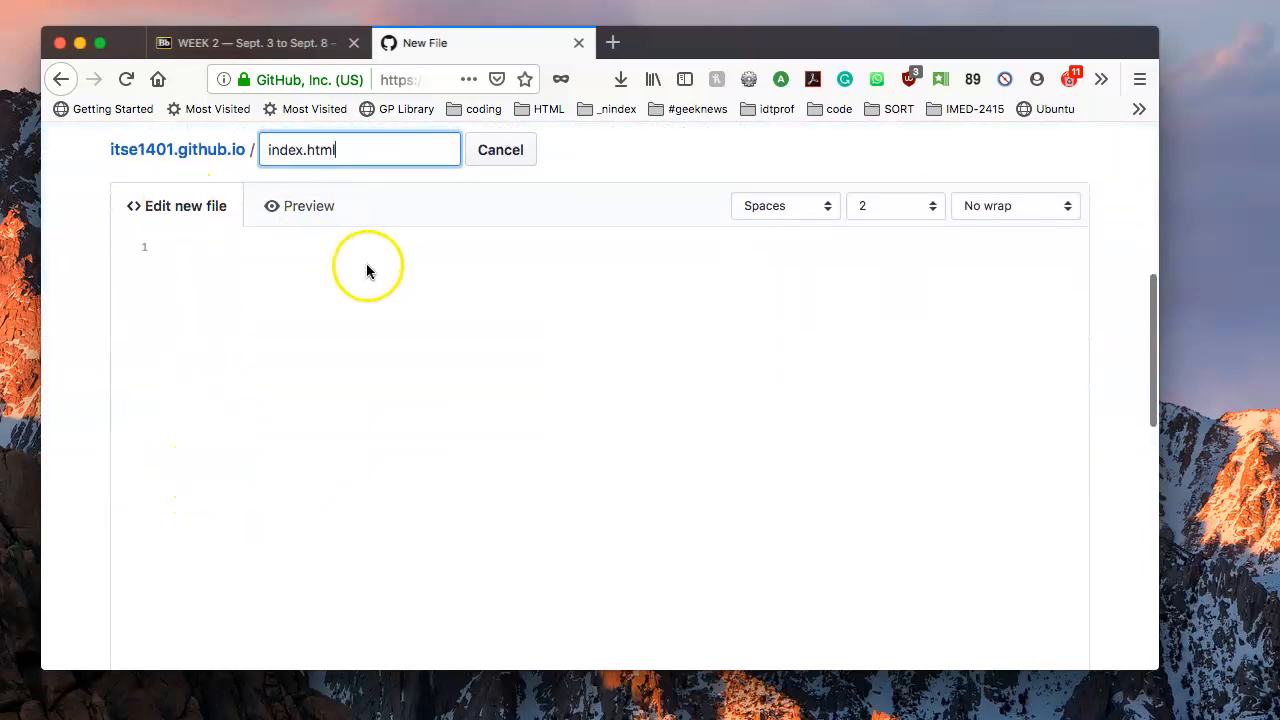
left_click(213, 317)
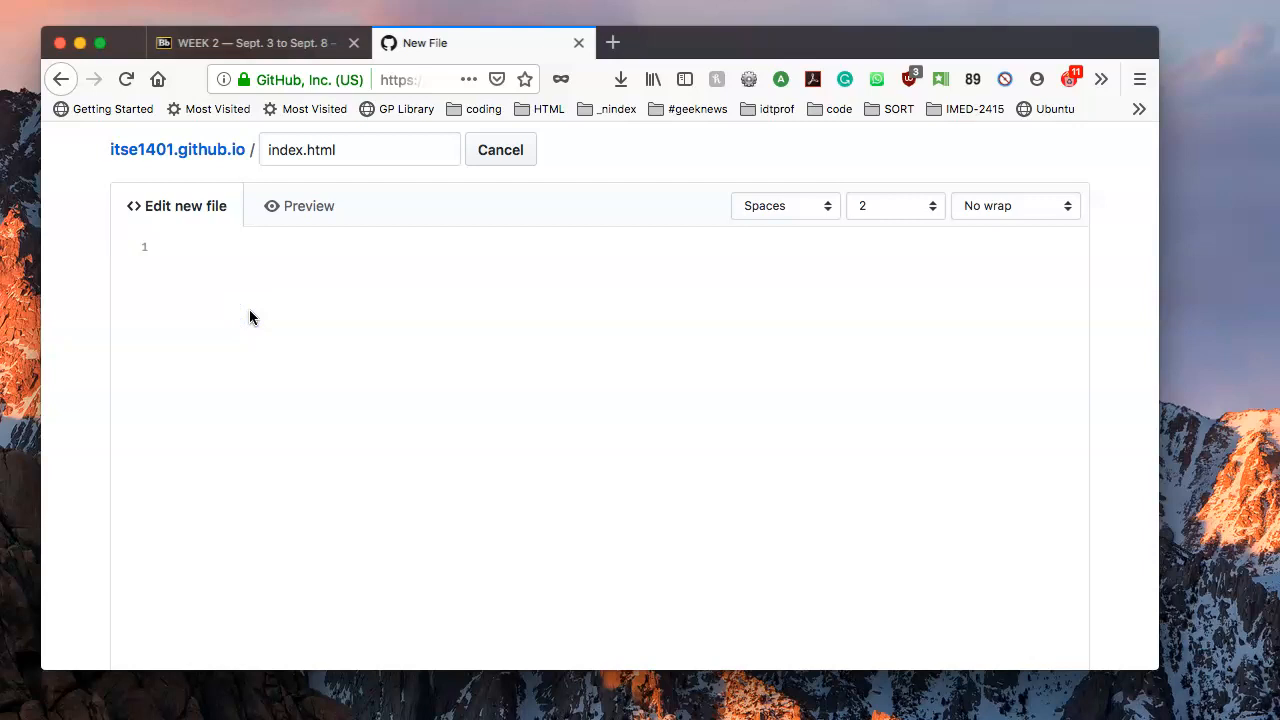
type("Hello World!")
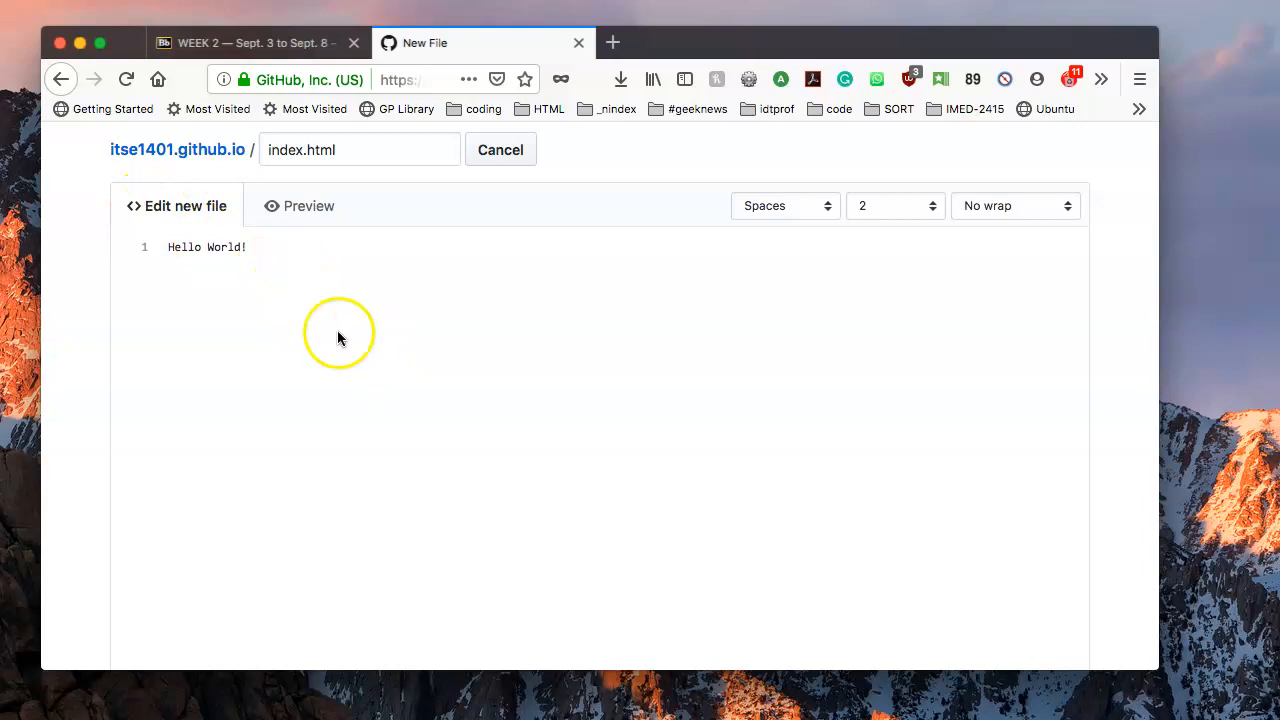
scroll(335, 338, "down", 5)
Commit index.html directly to master with the description 'I built a website for my class'.
scroll(330, 341, "up", 5)
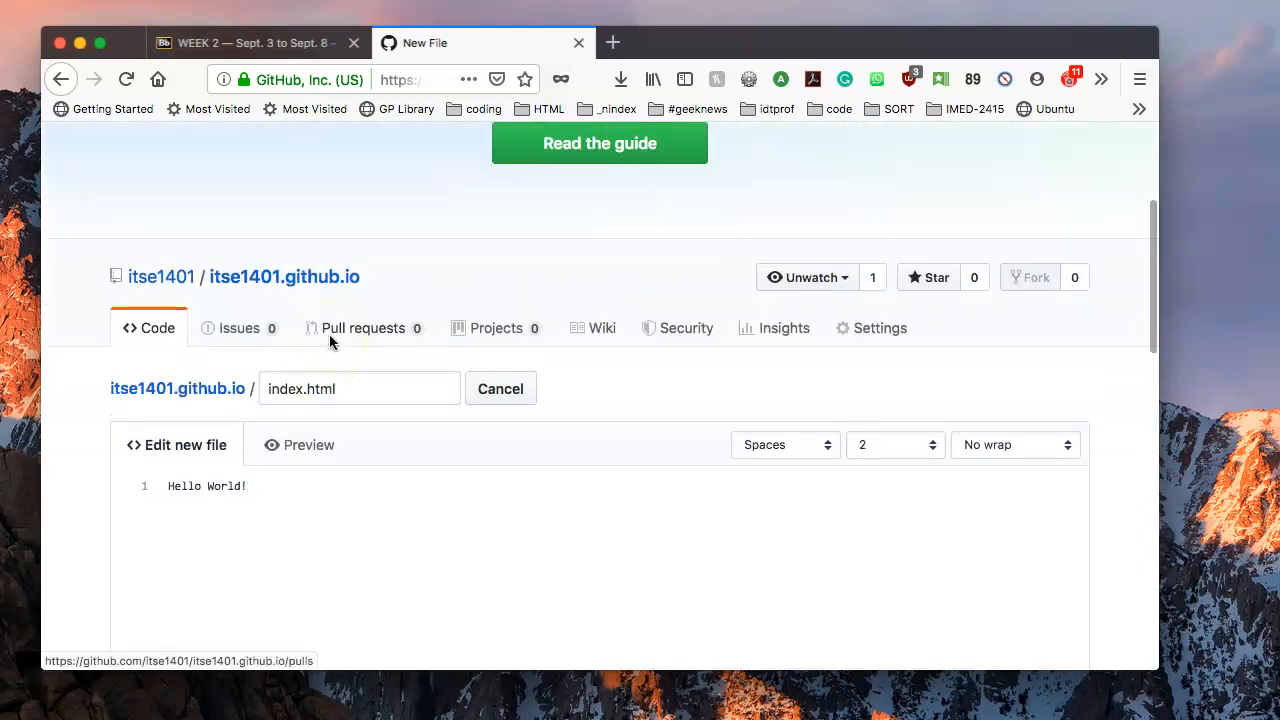
scroll(340, 357, "down", 8)
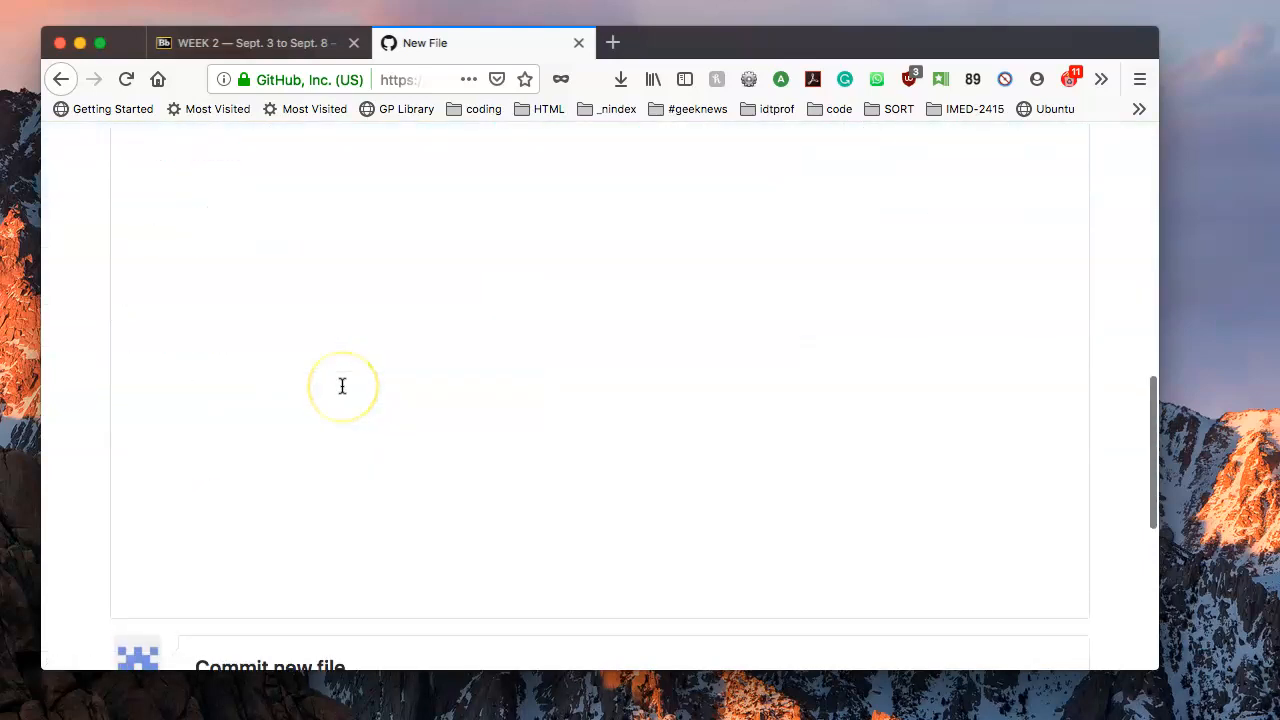
scroll(342, 386, "down", 3)
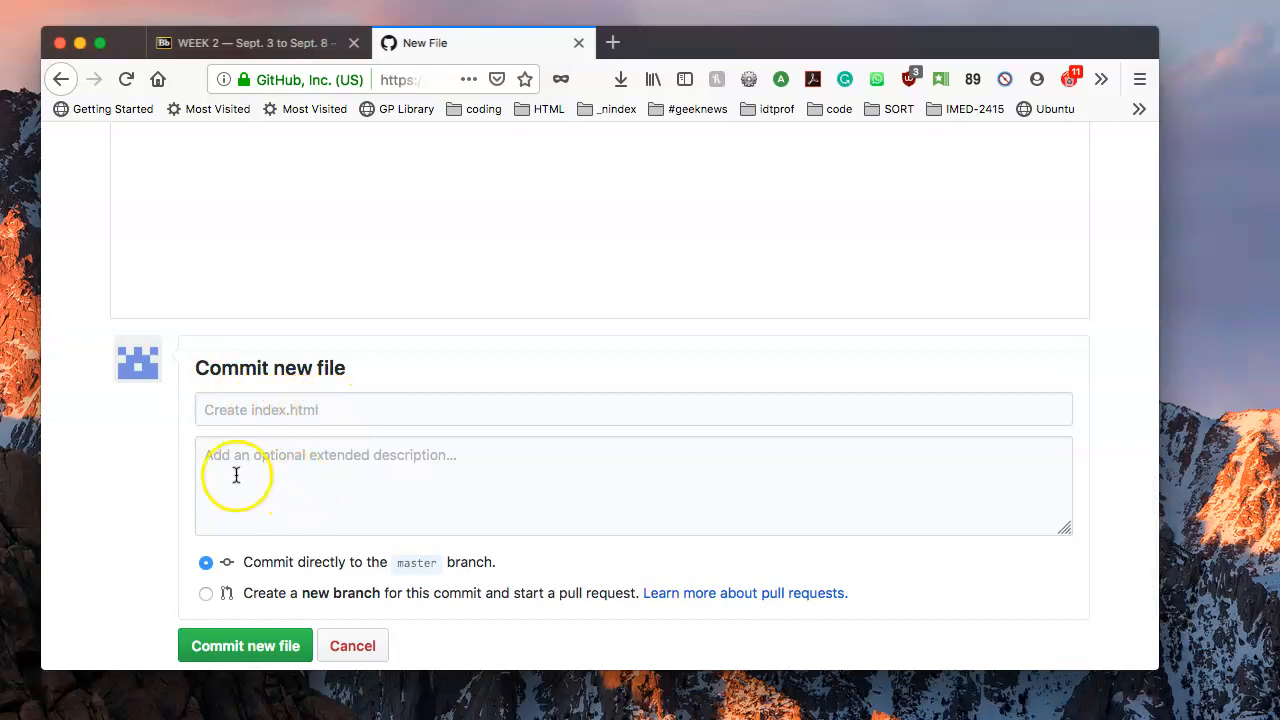
left_click(446, 473)
type("I built a website for my class")
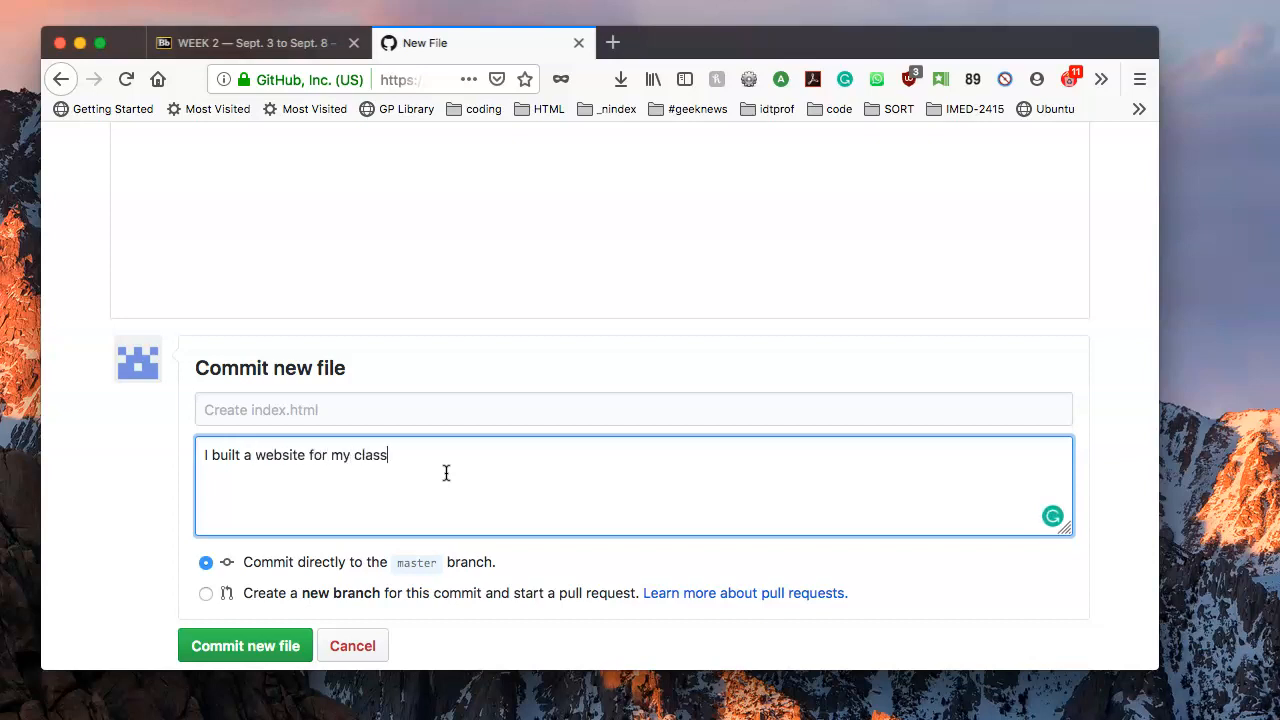
left_click(474, 445)
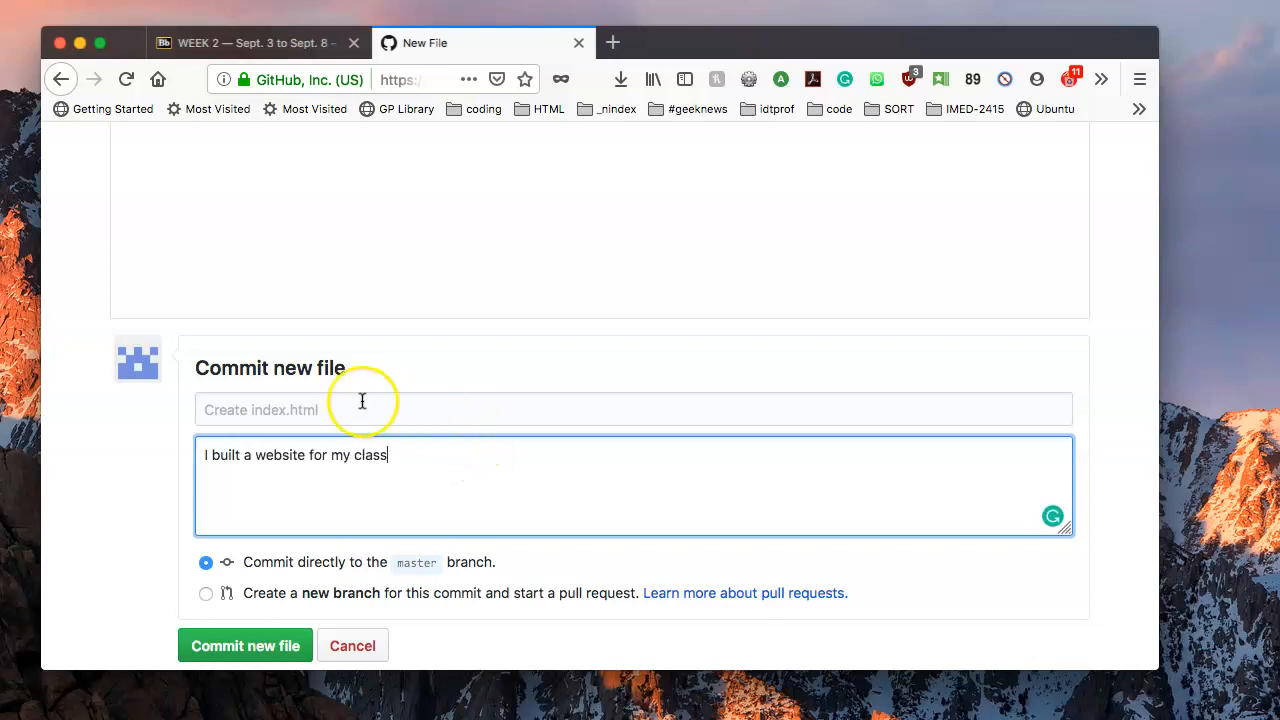
scroll(366, 398, "down", 3)
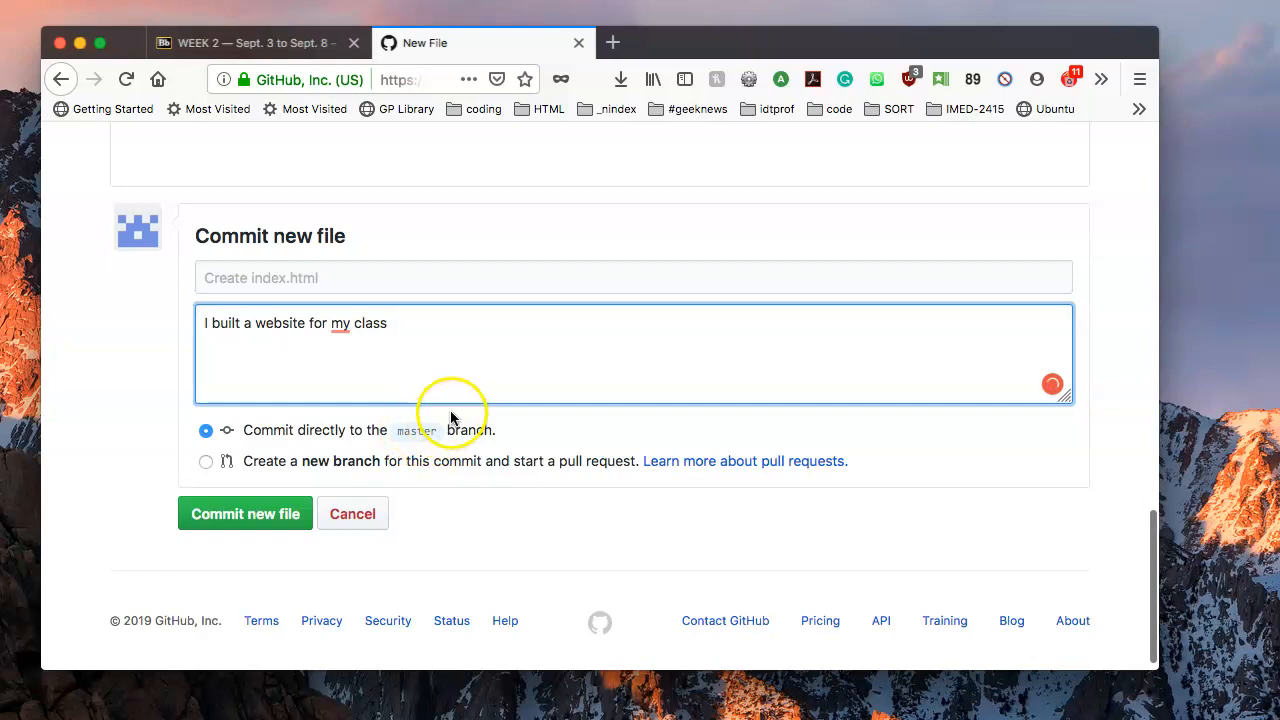
left_click(280, 514)
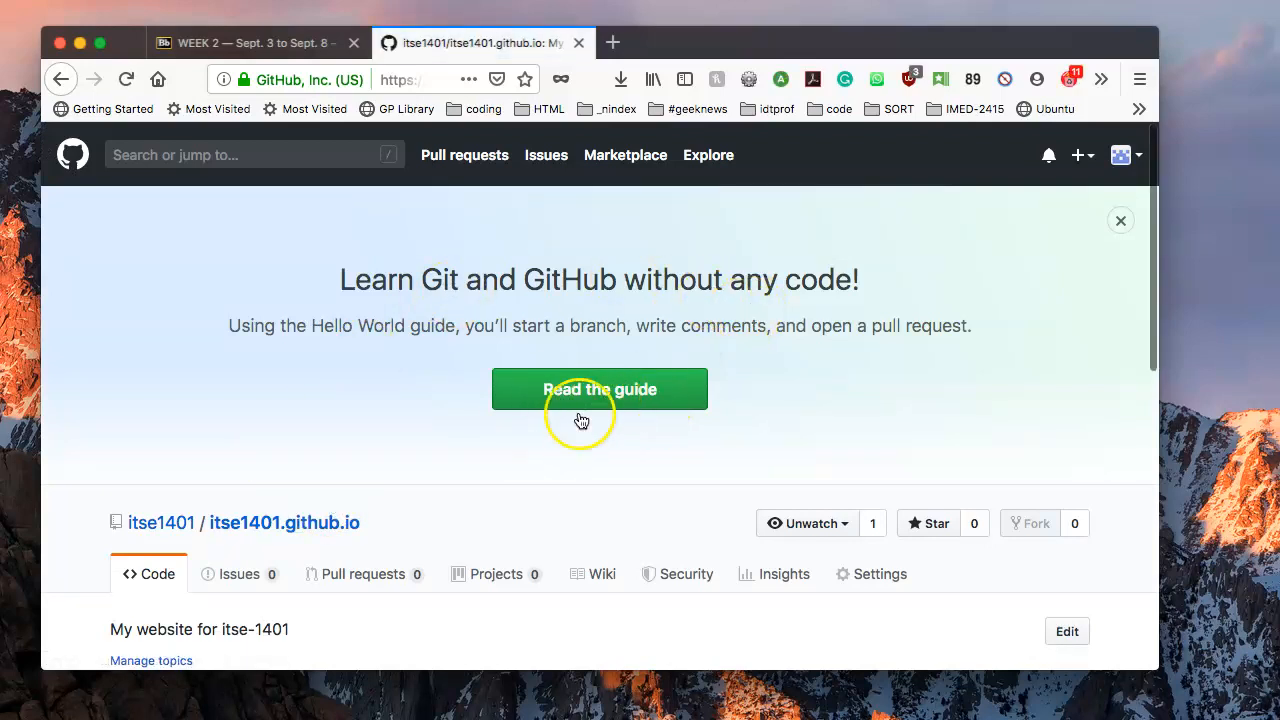
Open index.html from the repository file list and view its 'Hello World!' line.
scroll(385, 513, "down", 3)
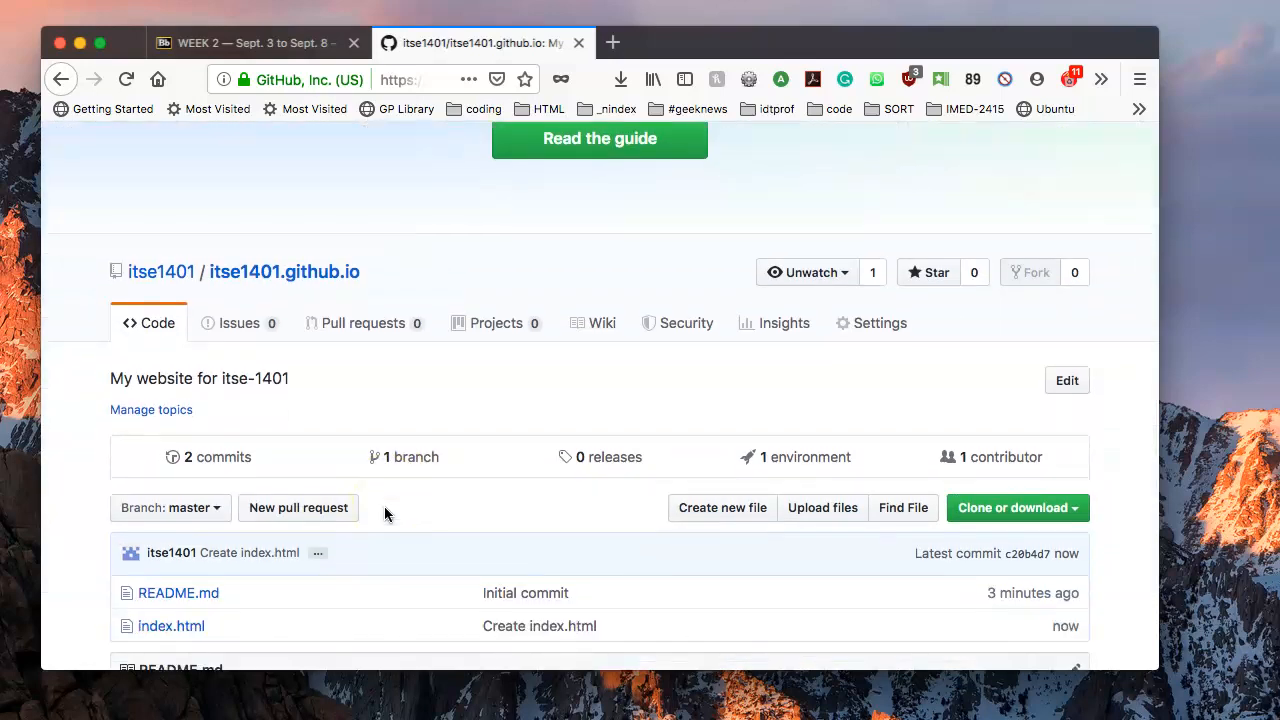
scroll(315, 393, "up", 1)
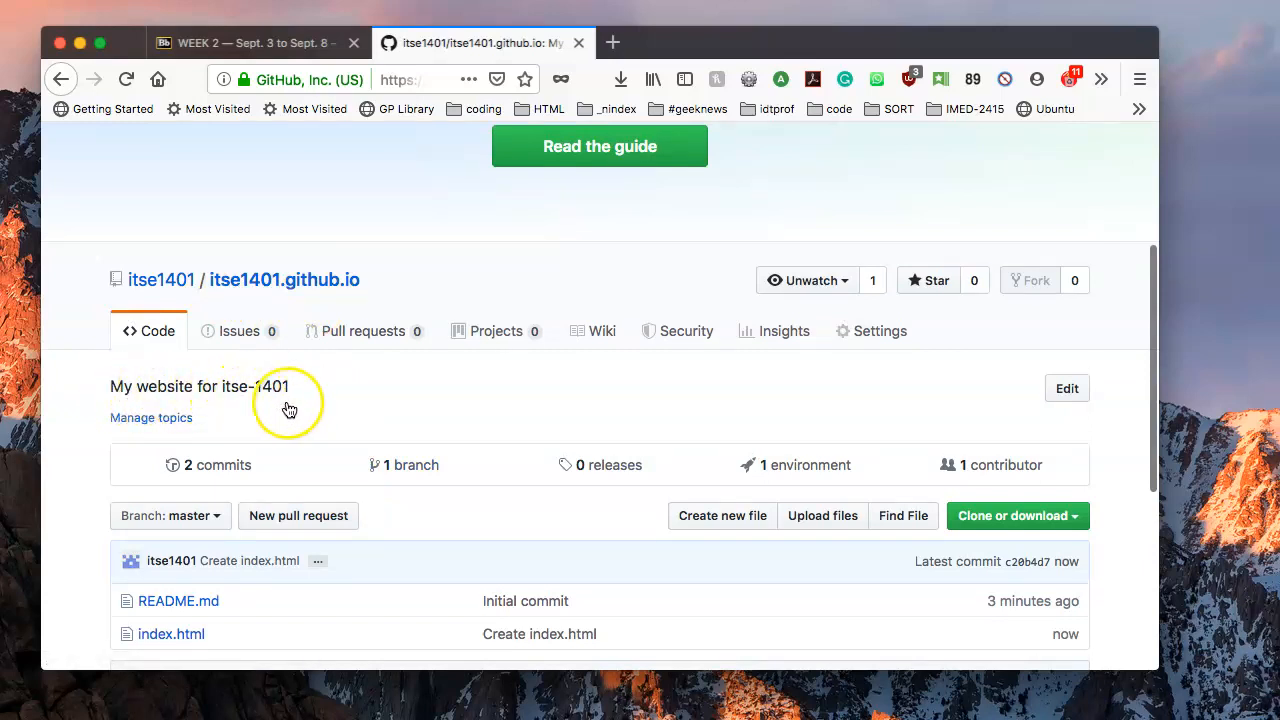
scroll(289, 408, "down", 1)
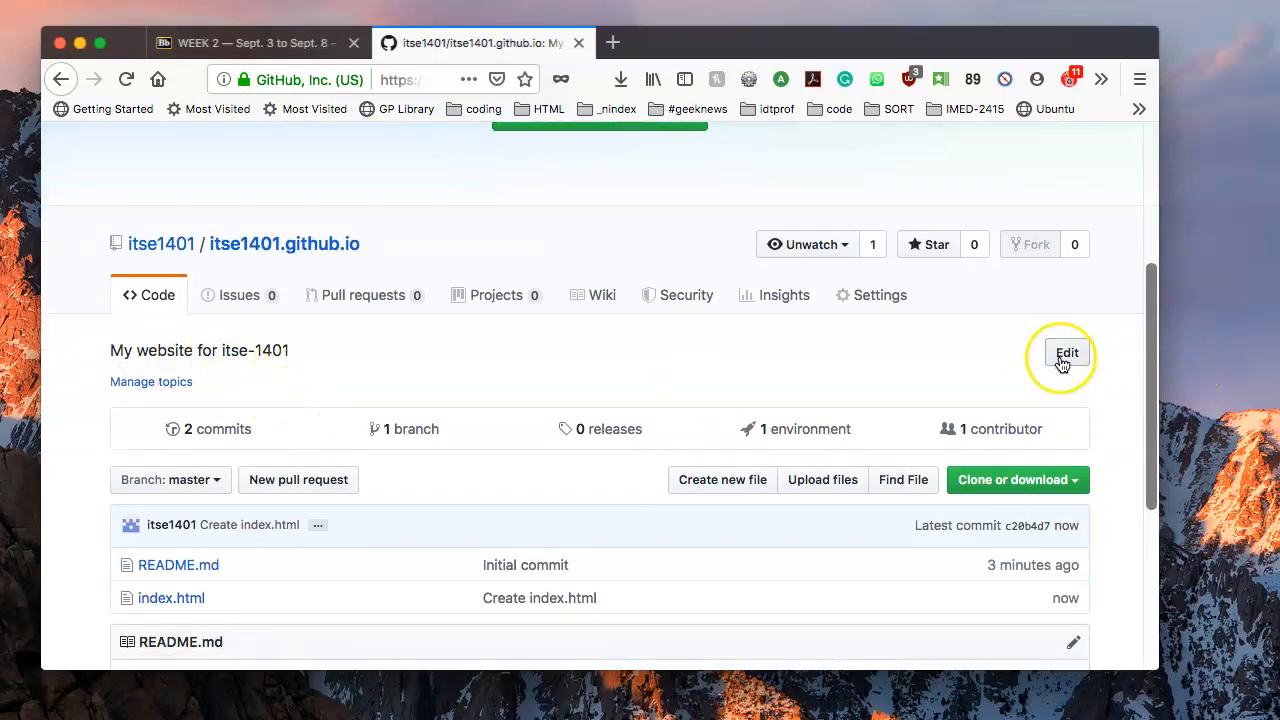
scroll(1063, 363, "down", 2)
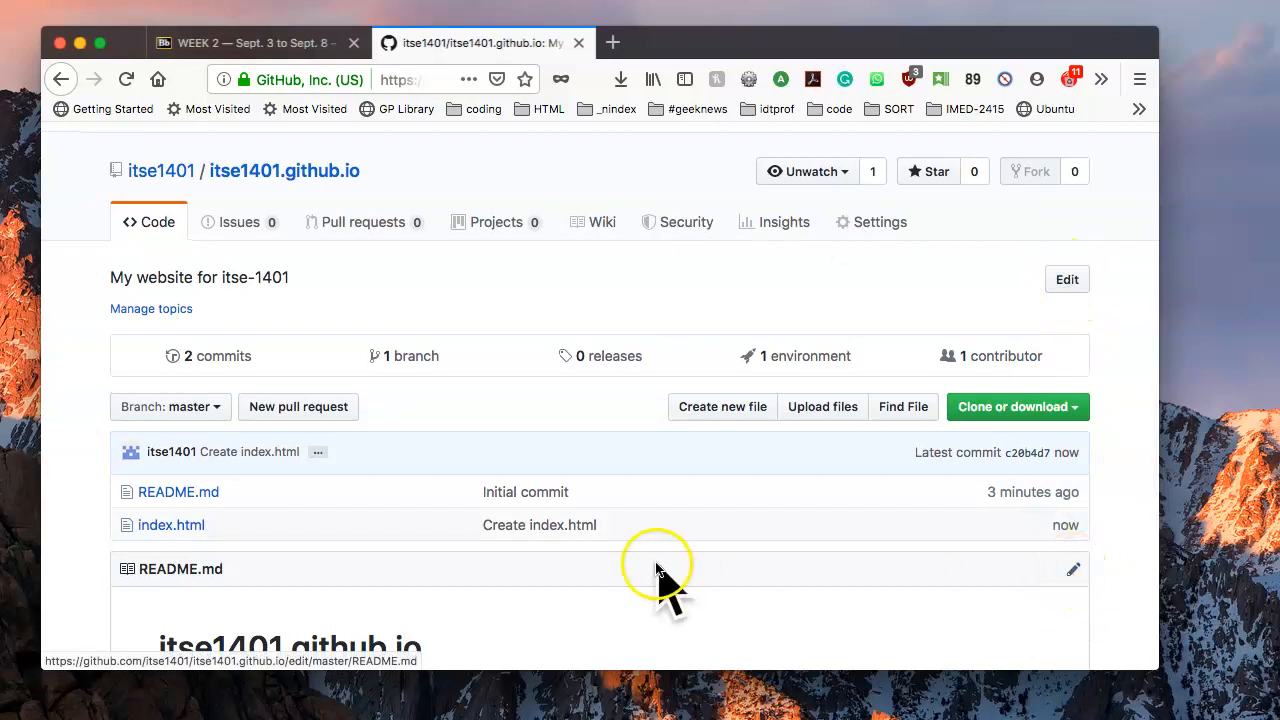
scroll(645, 575, "down", 3)
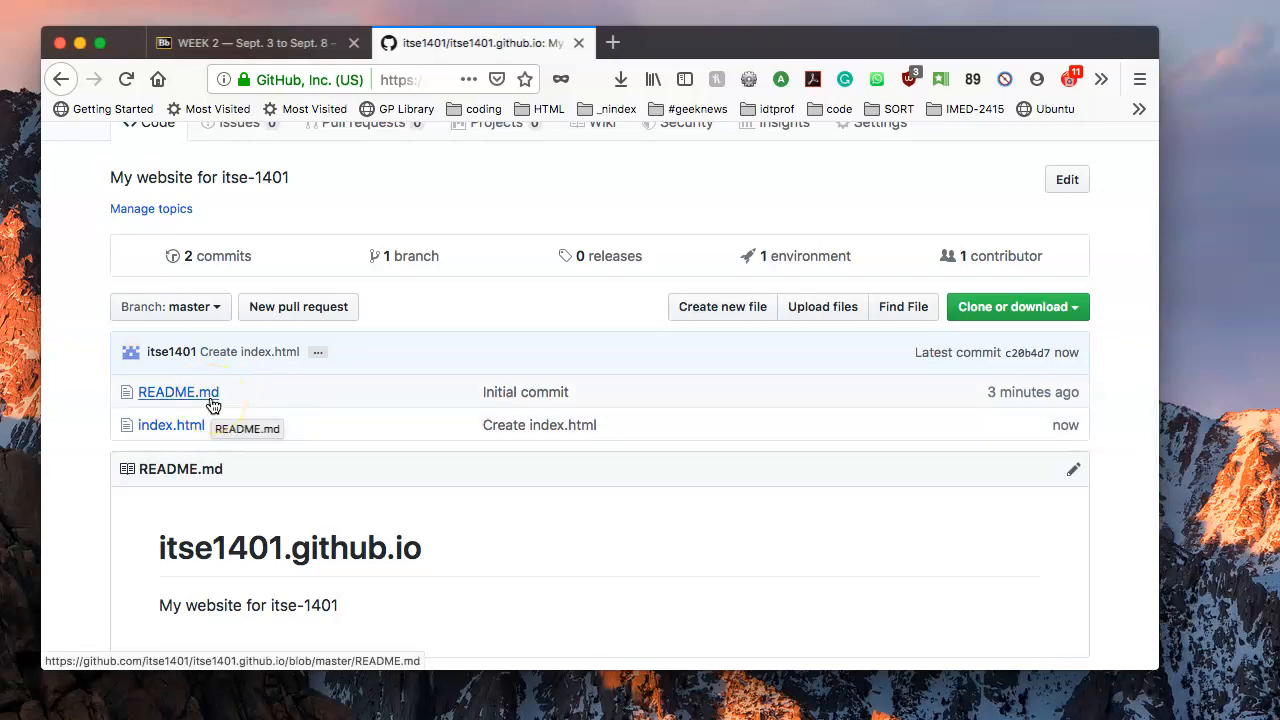
left_click(172, 426)
scroll(174, 431, "down", 4)
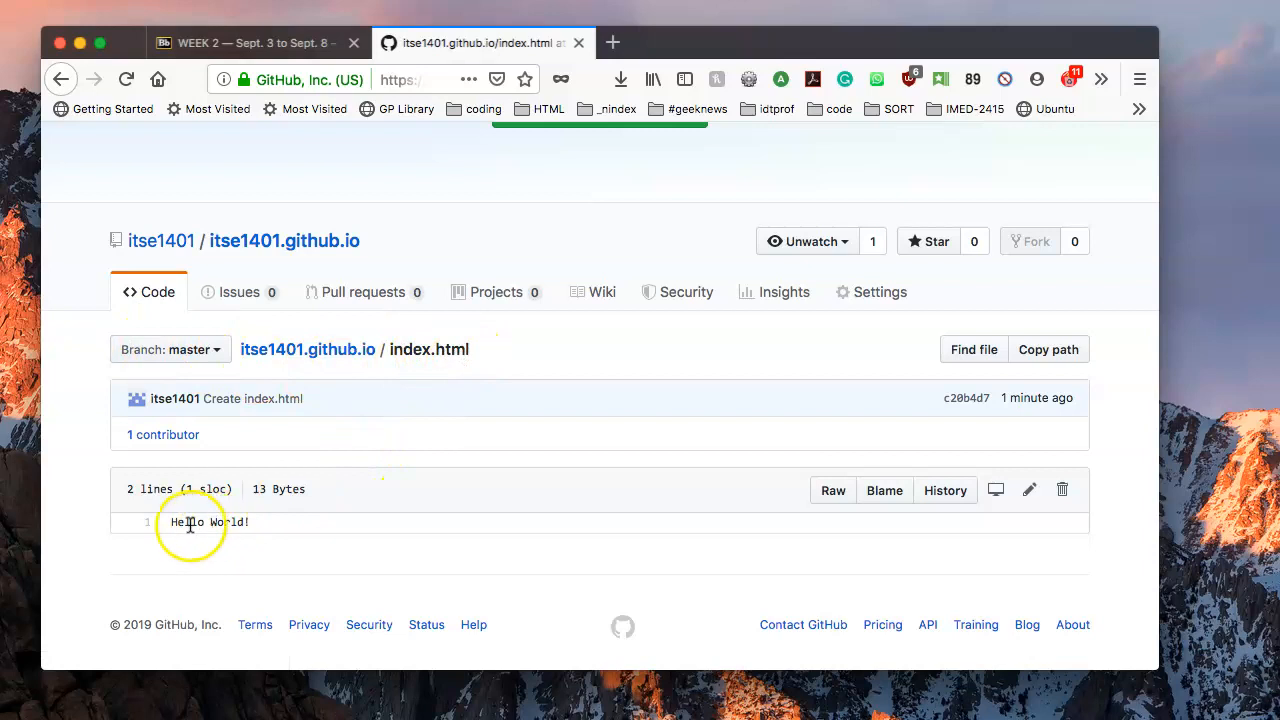
Edit index.html to add 'This is gonna be fun!' below Hello World! and commit it.
left_click(1029, 489)
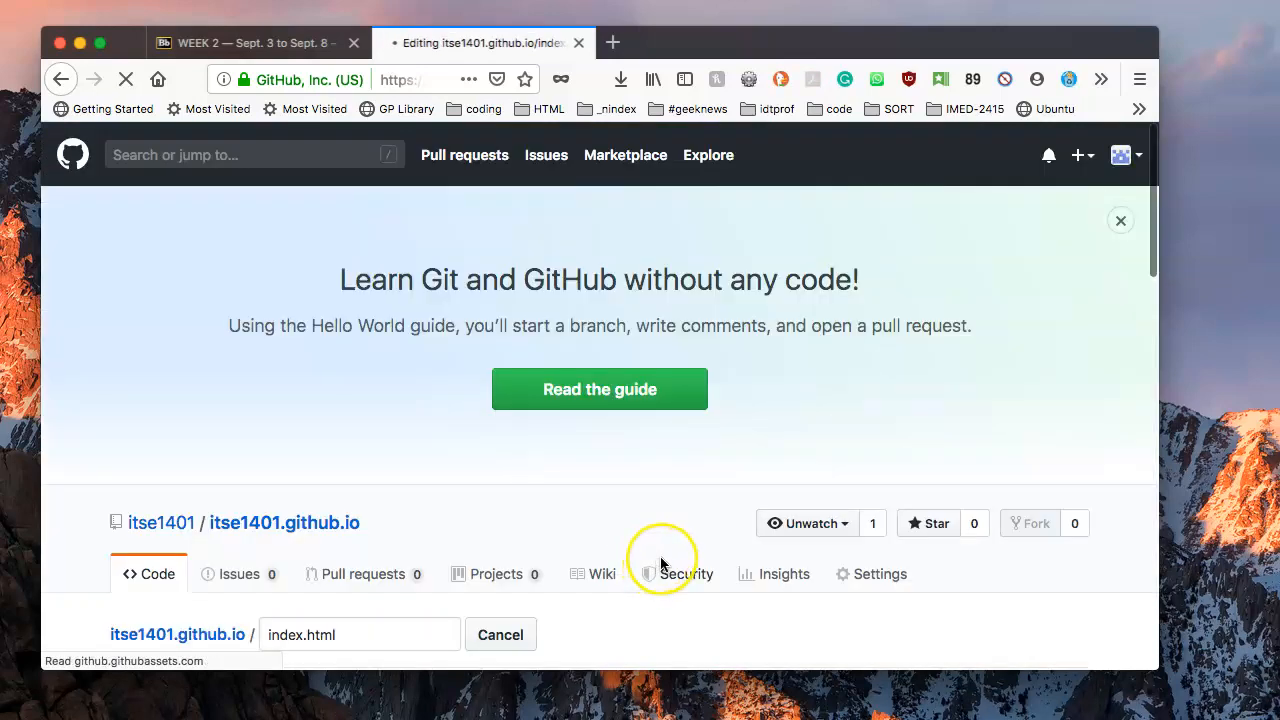
scroll(652, 557, "down", 3)
left_click(201, 506)
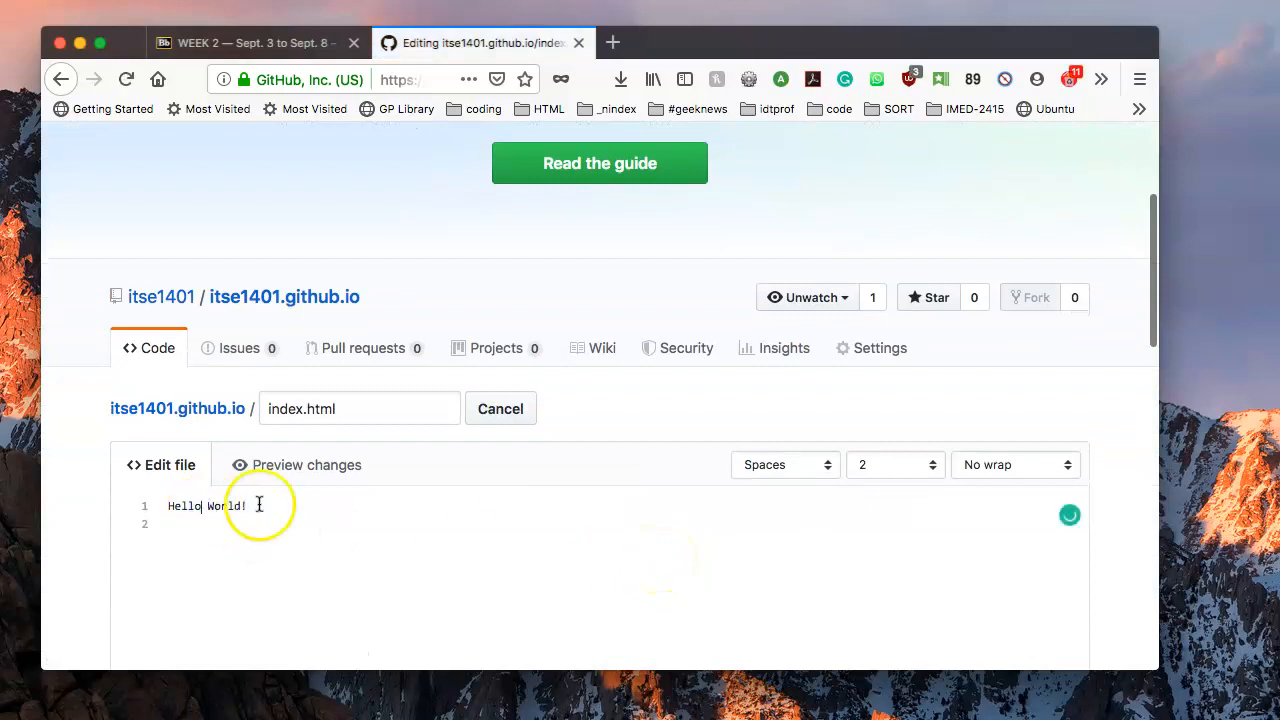
key("super+a")
key("Right")
key("Return")
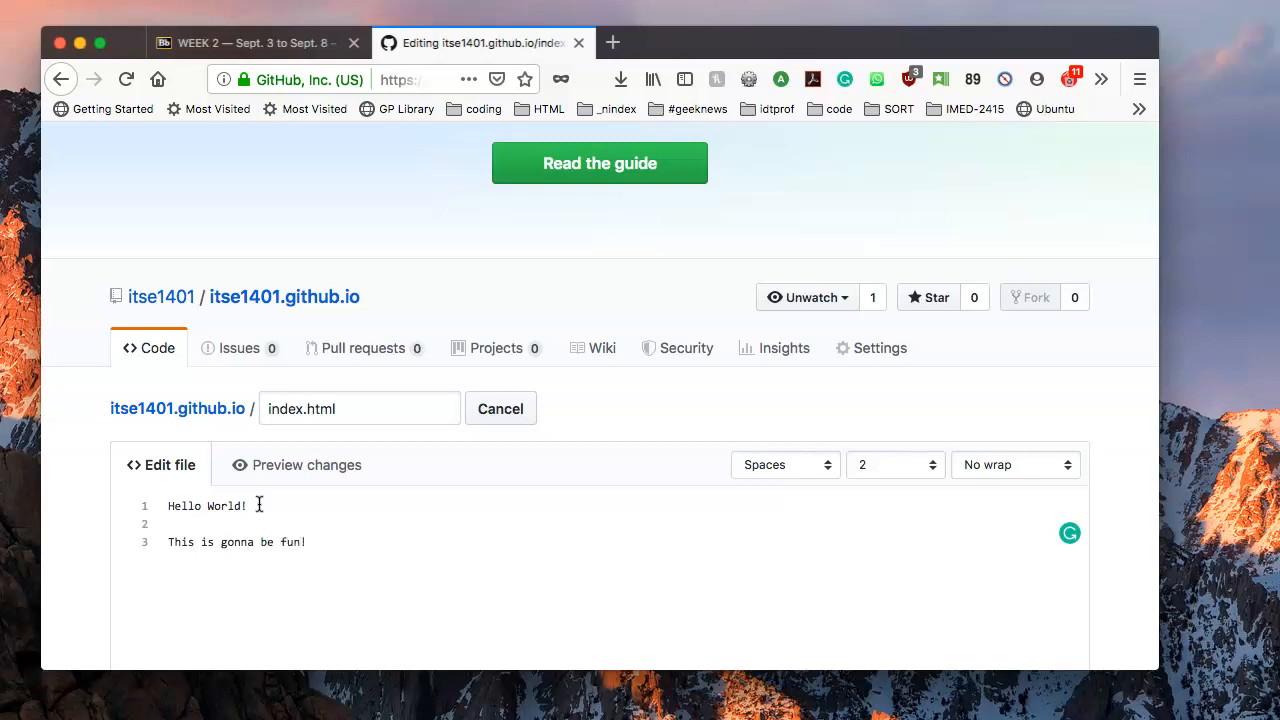
left_click(299, 522)
scroll(298, 522, "down", 15)
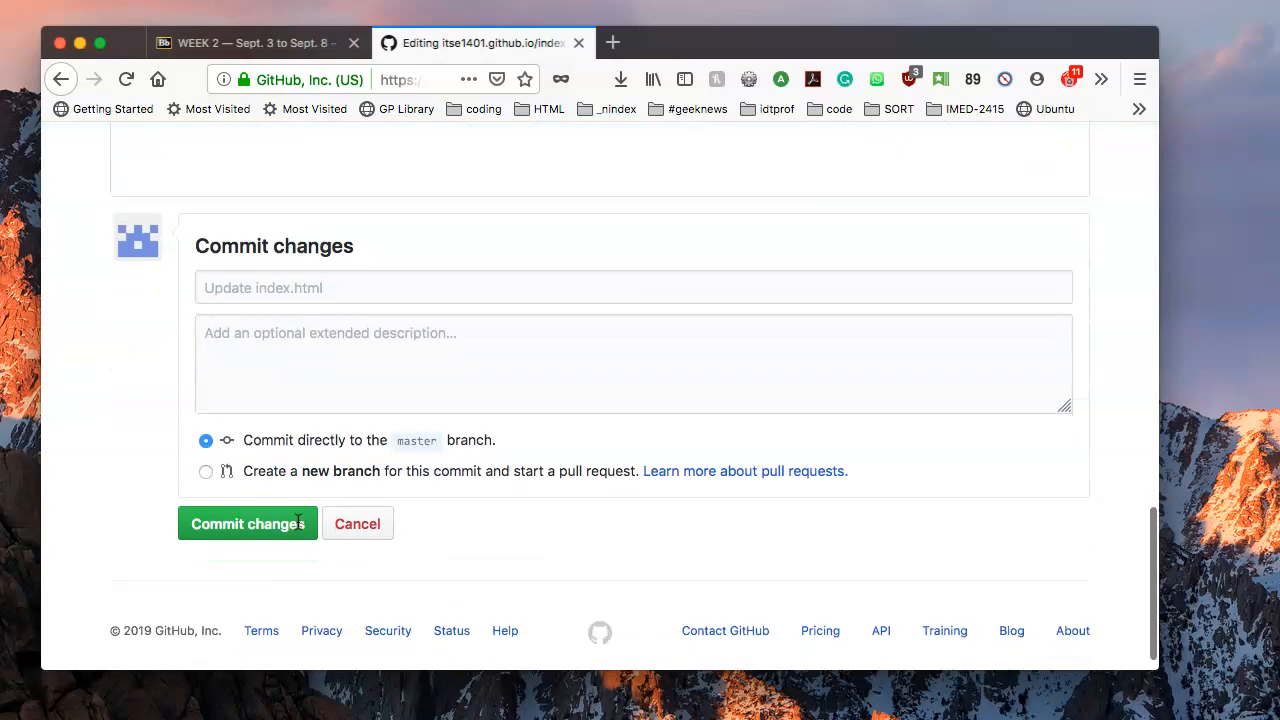
left_click(288, 495)
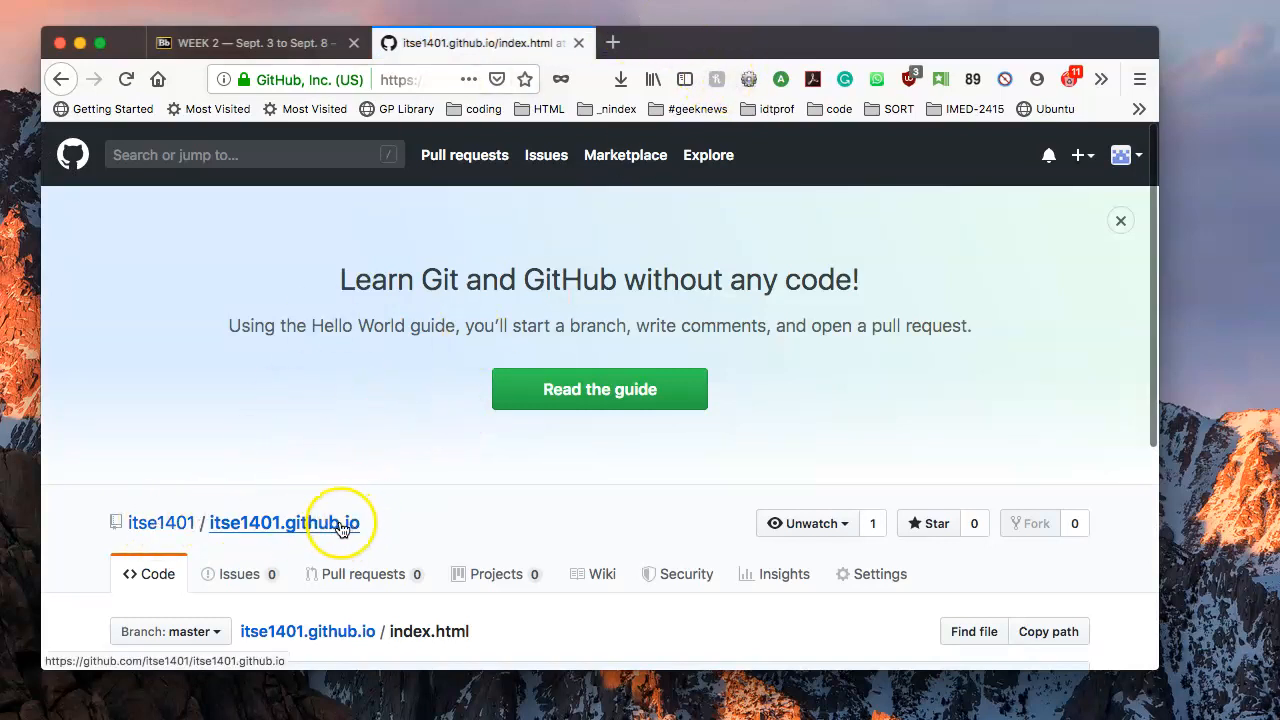
Copy the repository name itse1401.github.io and open a new browser tab.
scroll(443, 491, "down", 2)
left_click_drag(378, 428, 202, 421)
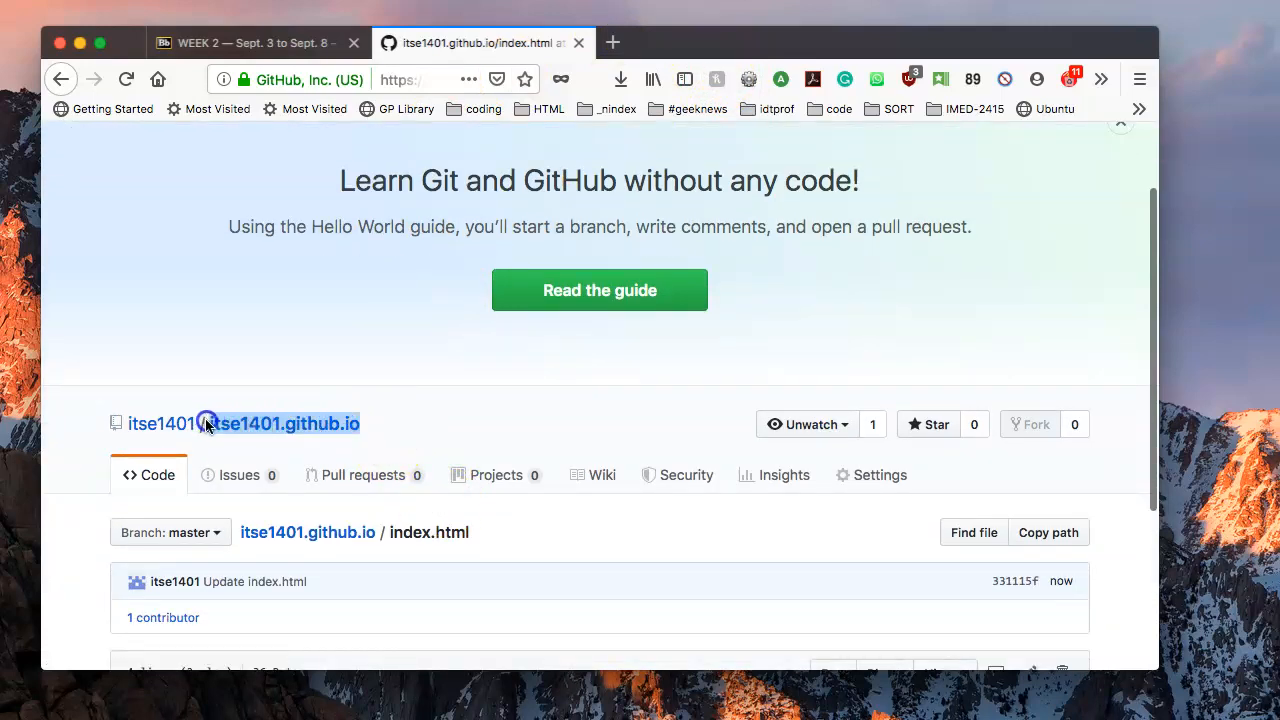
right_click(247, 423)
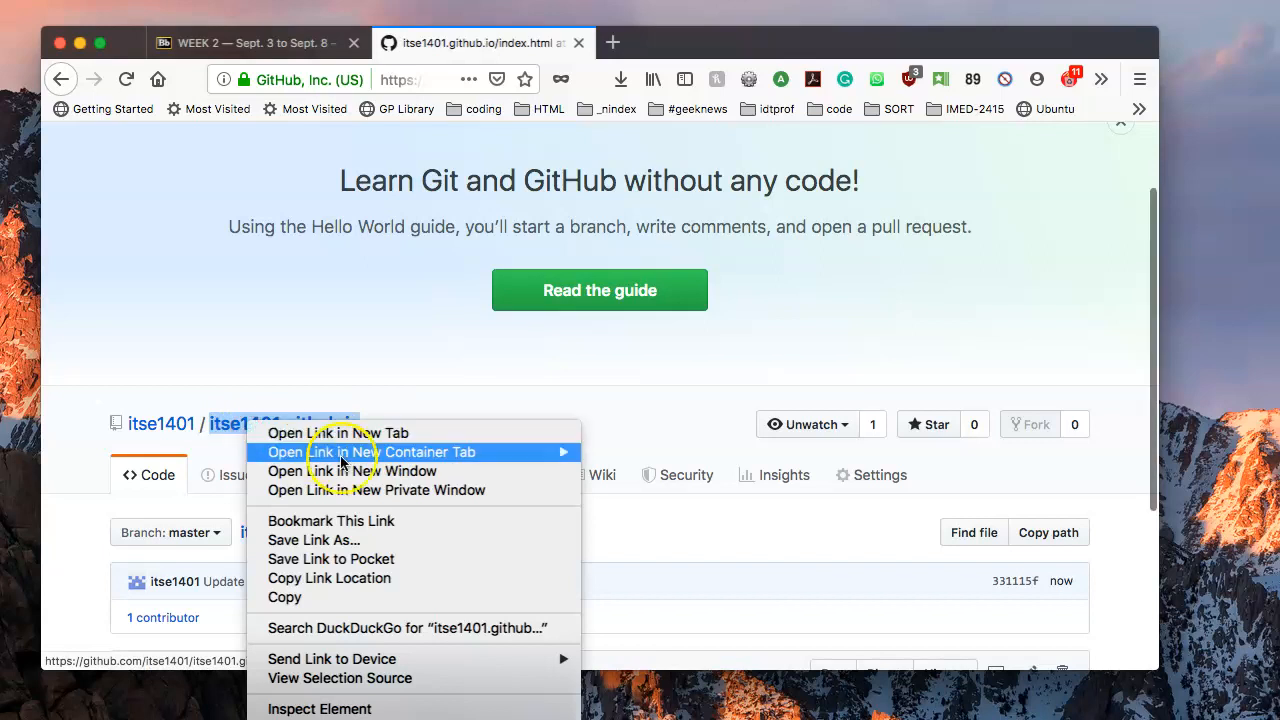
left_click(343, 598)
left_click(613, 42)
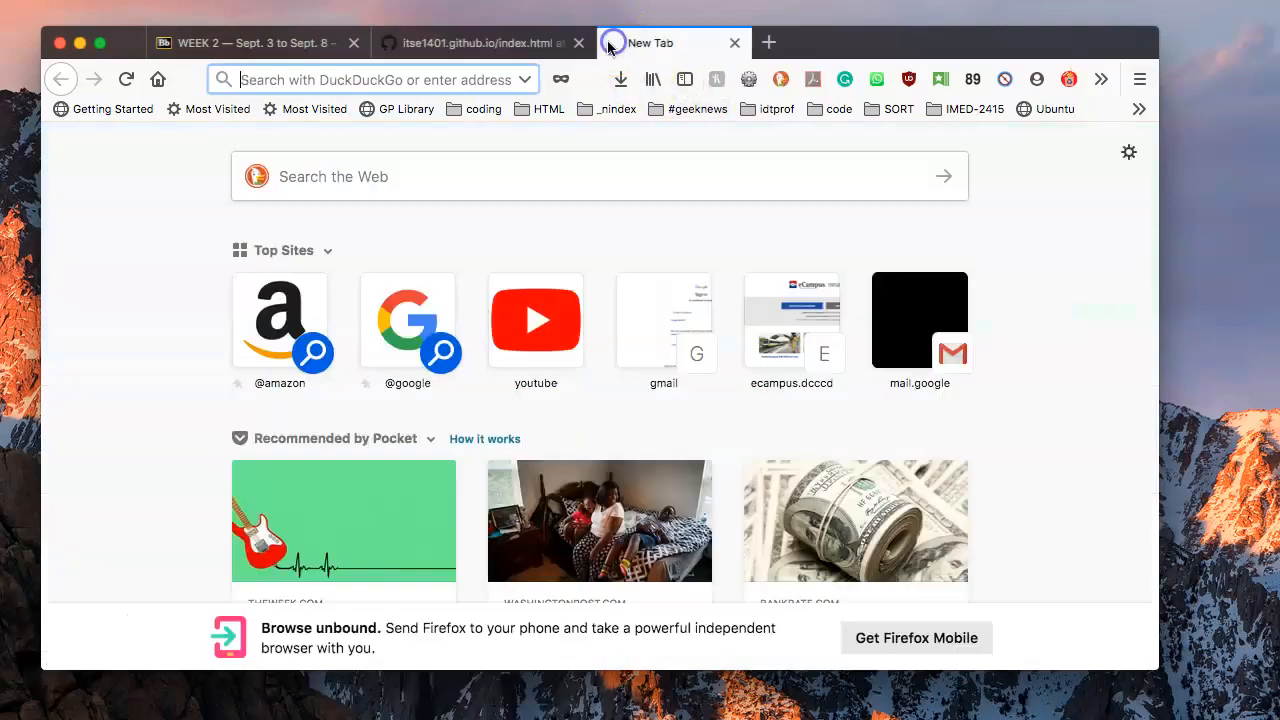
Load itse1401.github.io in the new tab, showing 'Hello World! This is gonna be fun!'.
right_click(374, 76)
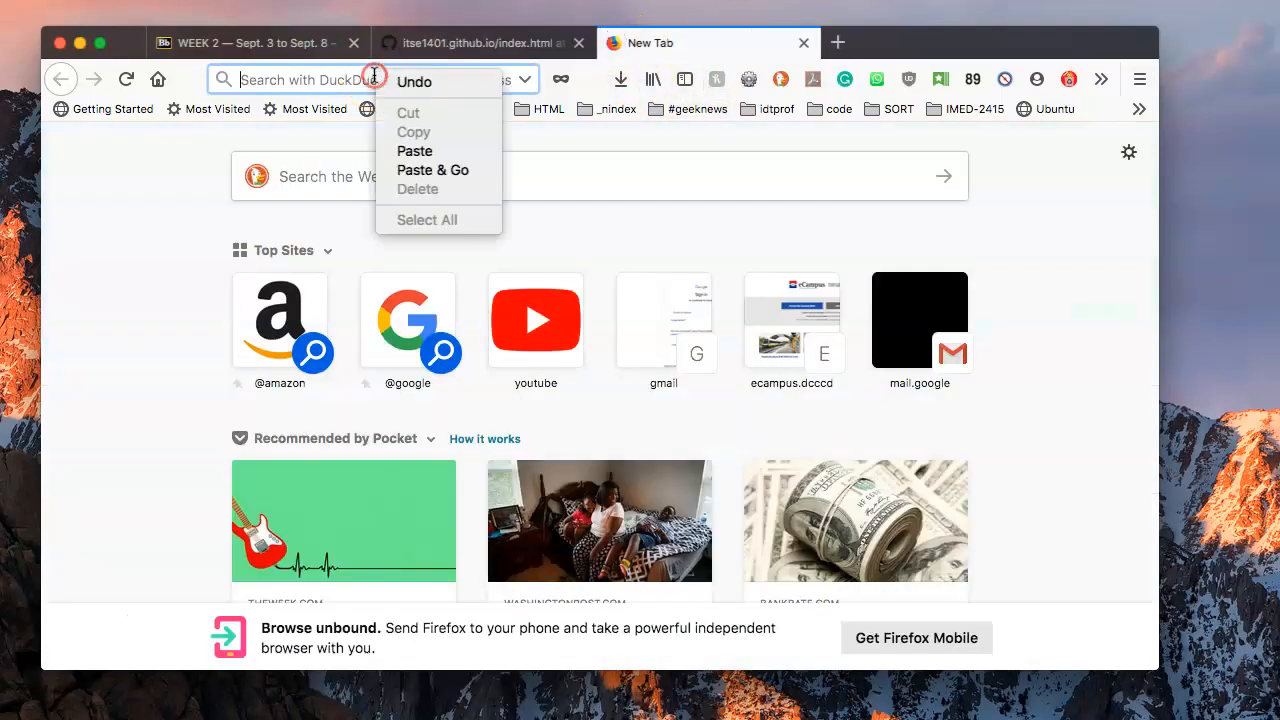
left_click(461, 150)
key("Return")
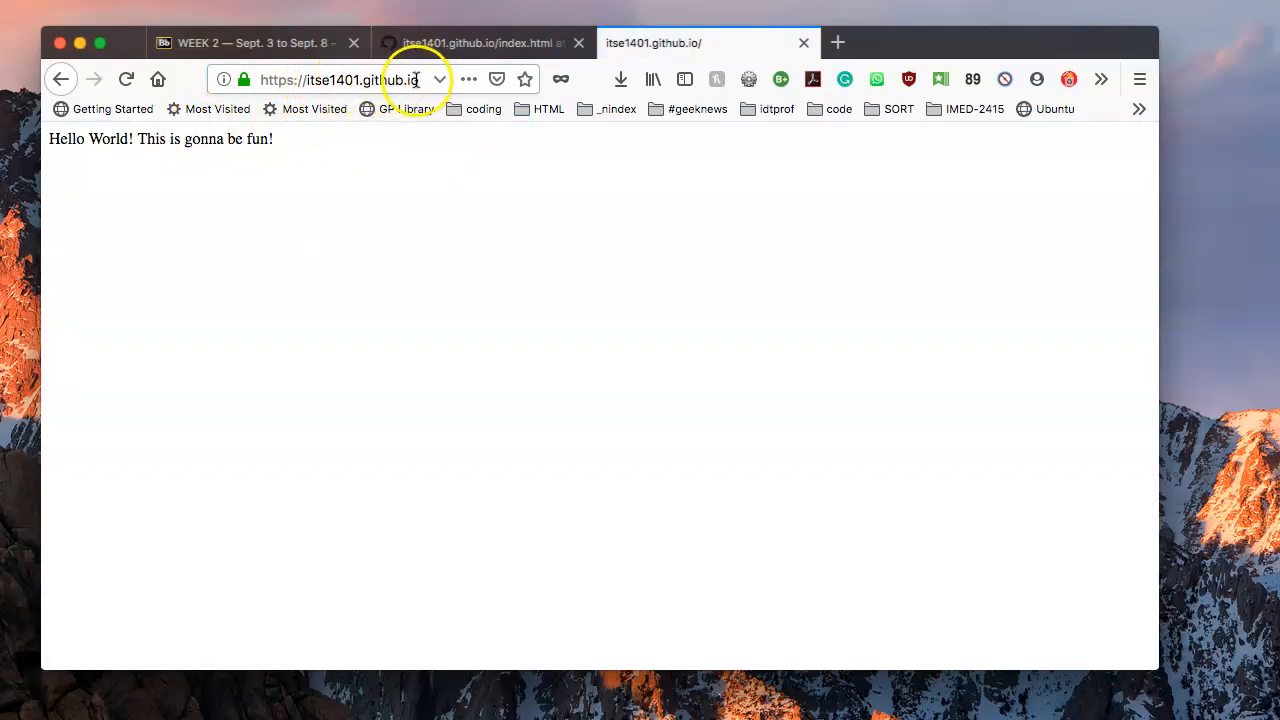
left_click_drag(420, 78, 243, 70)
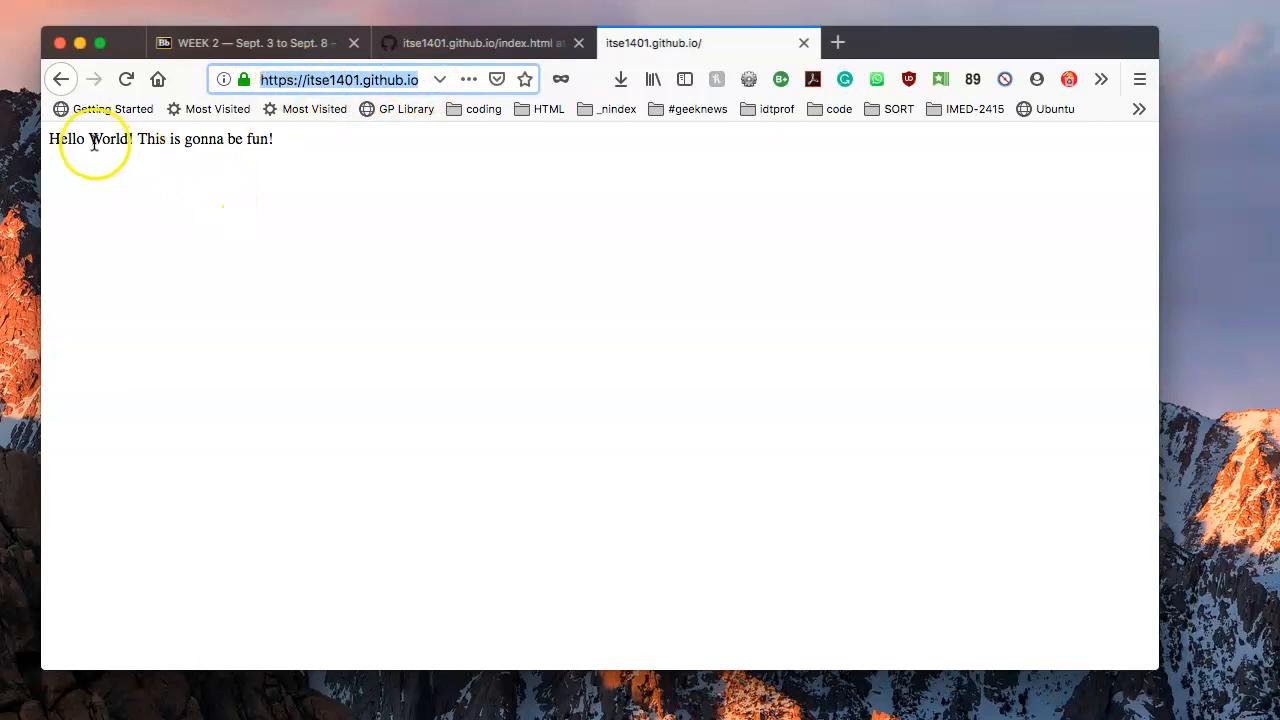
left_click(140, 189)
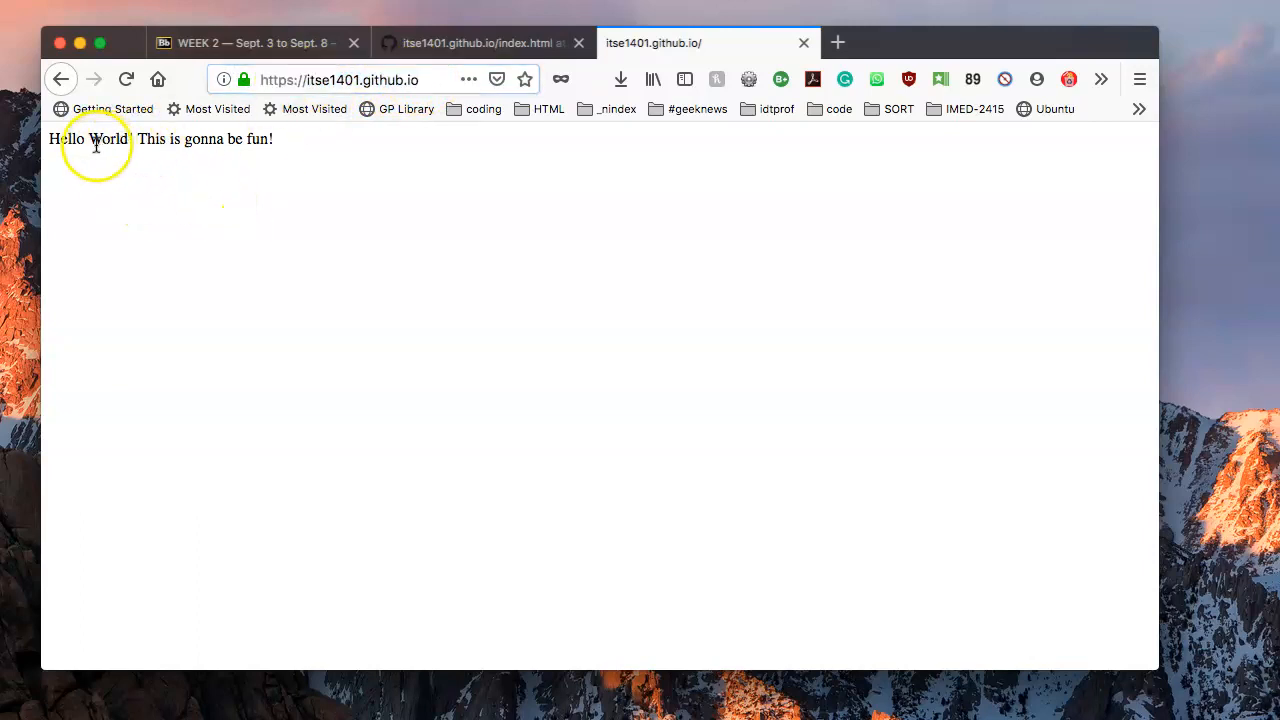
Compare the GitHub index.html page with the live site, ending back on GitHub.
left_click(492, 47)
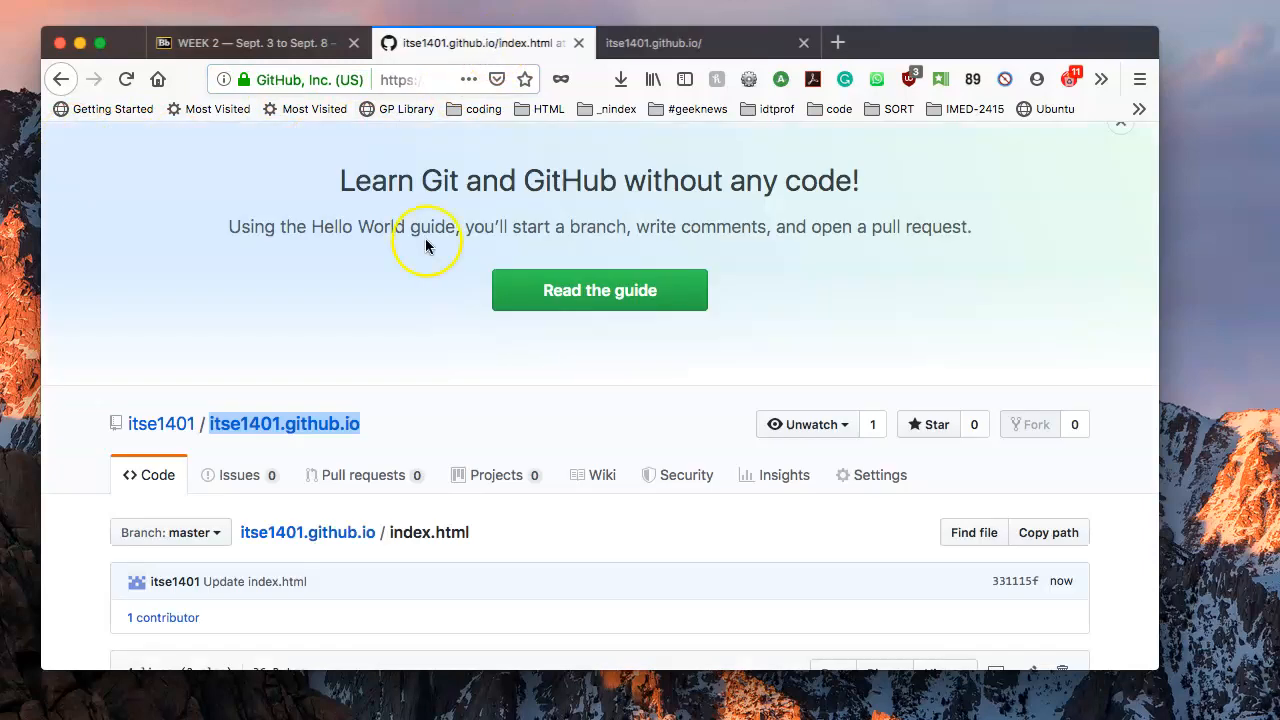
scroll(280, 400, "down", 3)
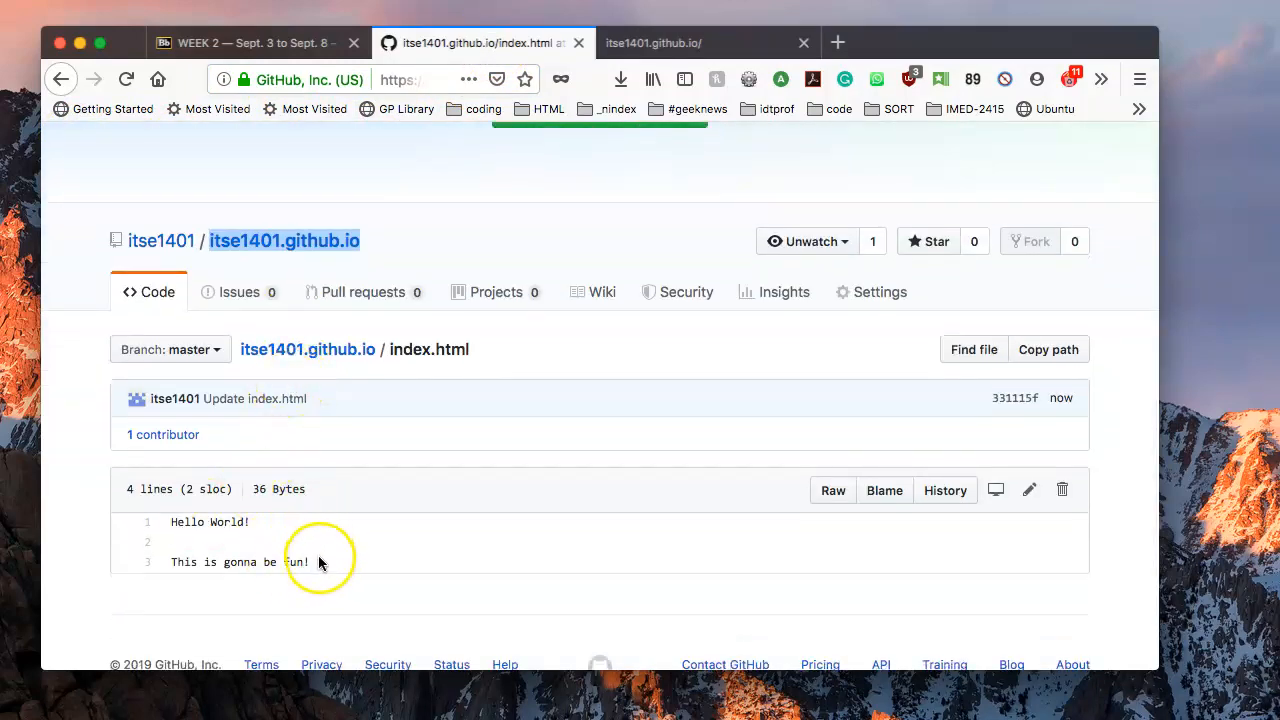
left_click(636, 46)
left_click(170, 246)
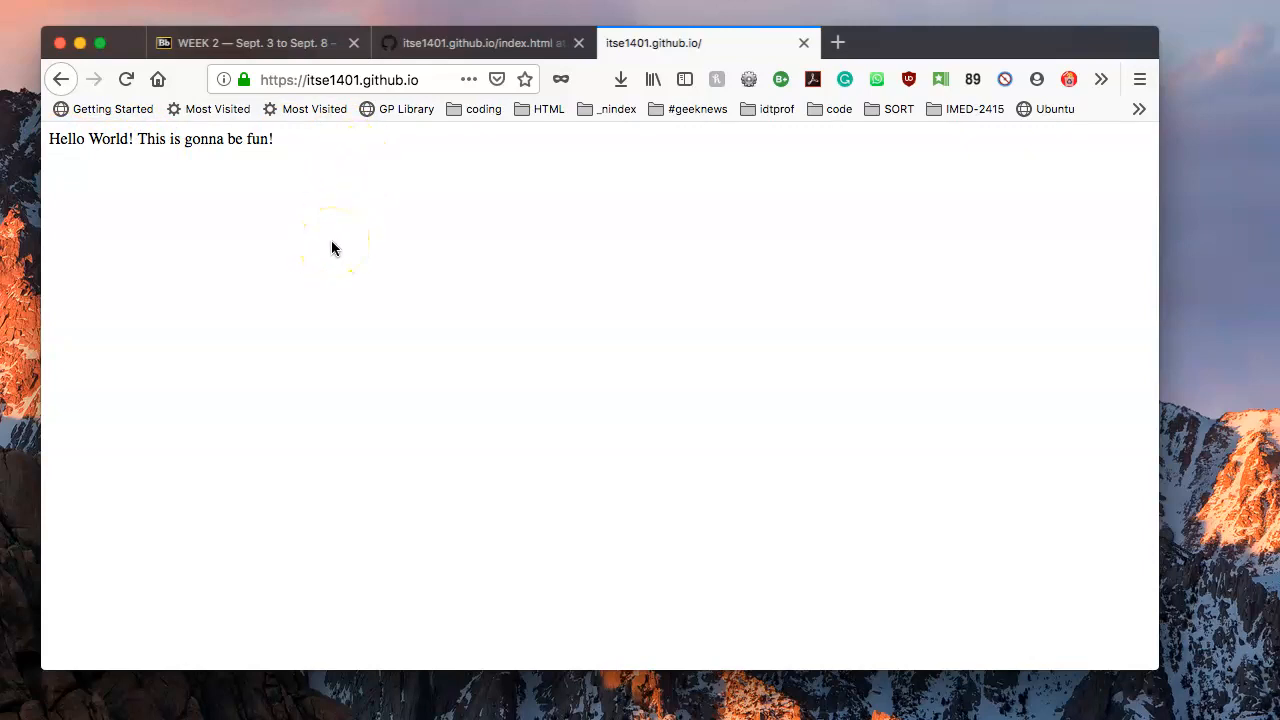
left_click(488, 43)
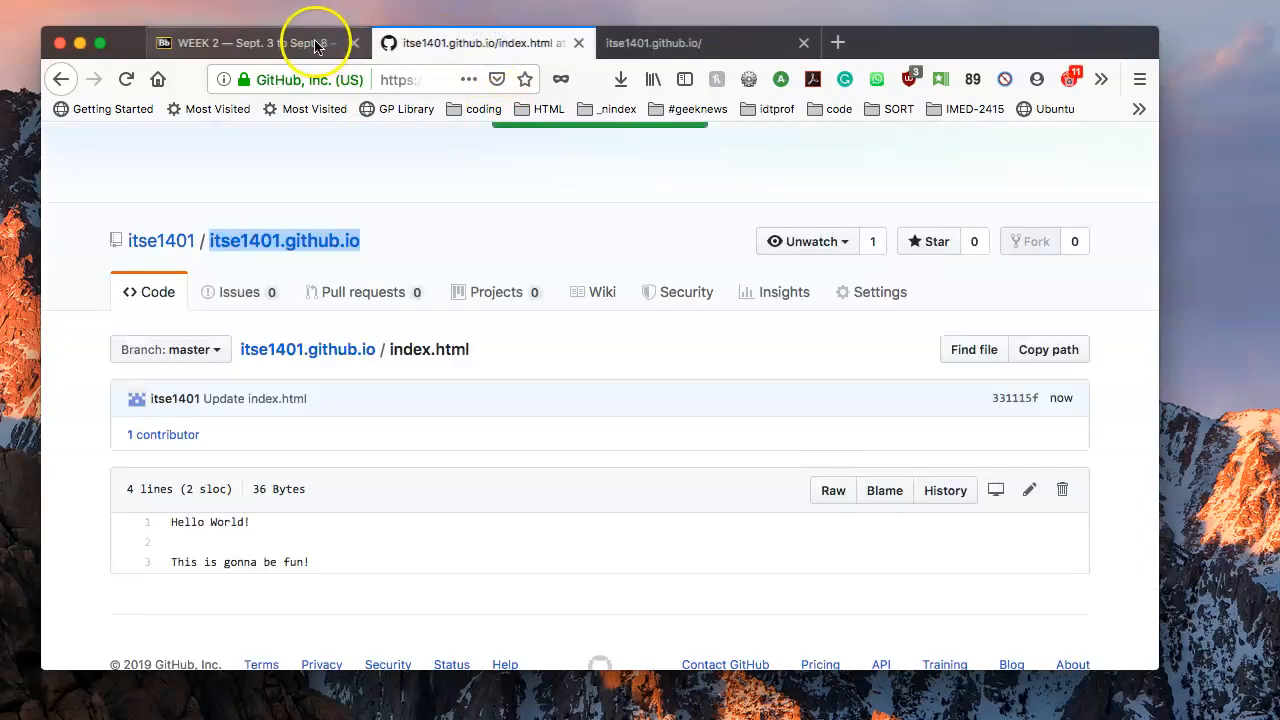